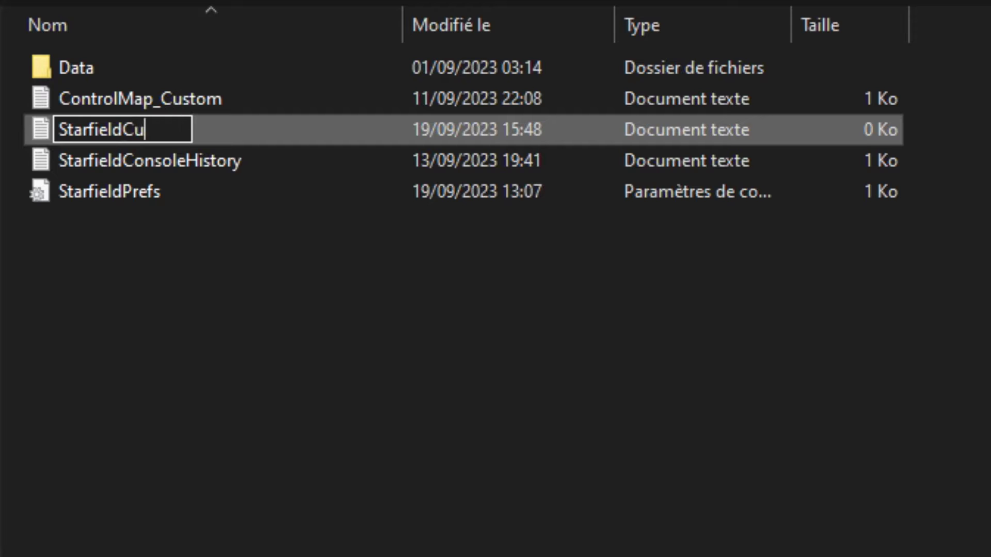
# - Name the new text document StarfieldCustom.ini in the Starfield folder
pyautogui.write('.')
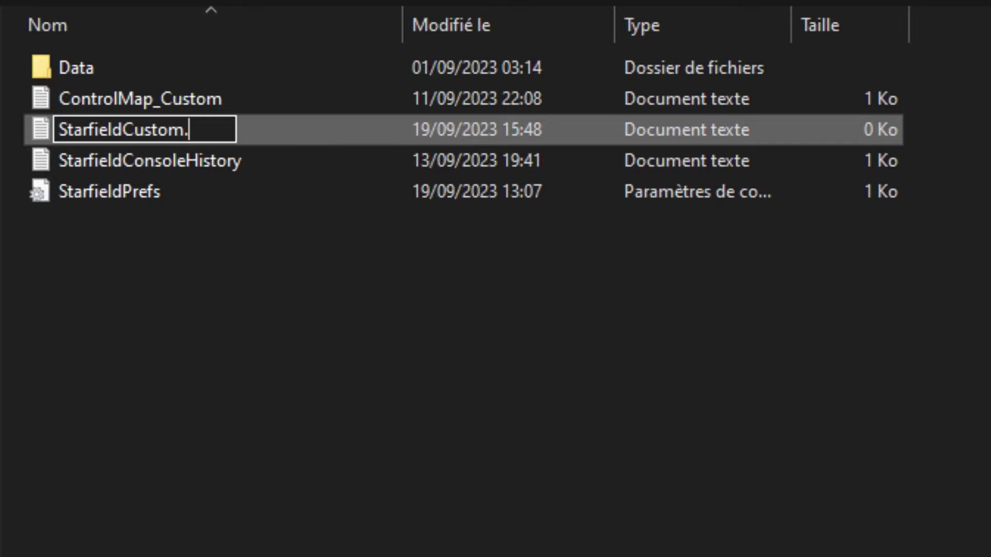
pyautogui.write('ini')
pyautogui.press('Return')
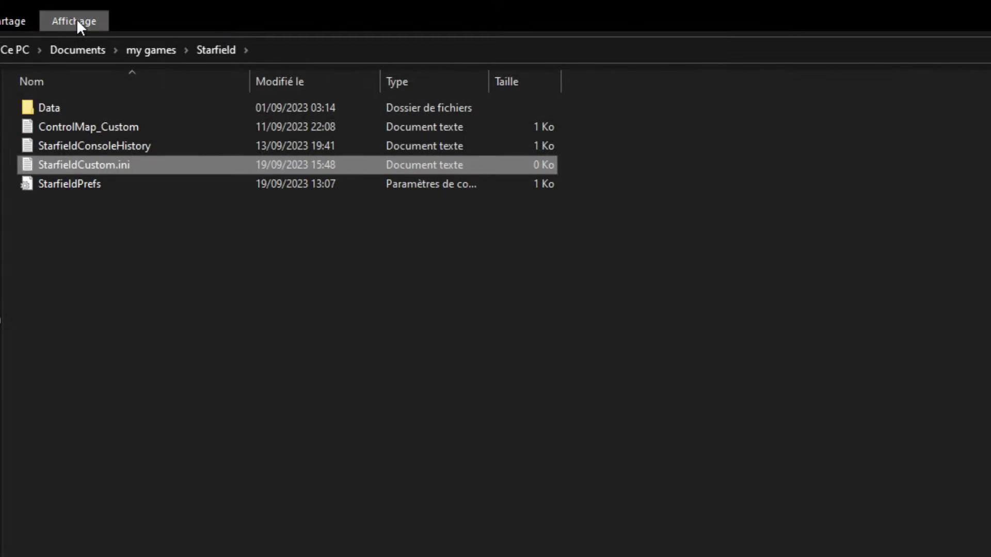
# - Show file name extensions, rename StarfieldCustom.ini.txt to StarfieldCustom.ini and accept the extension change
pyautogui.click(77, 22)
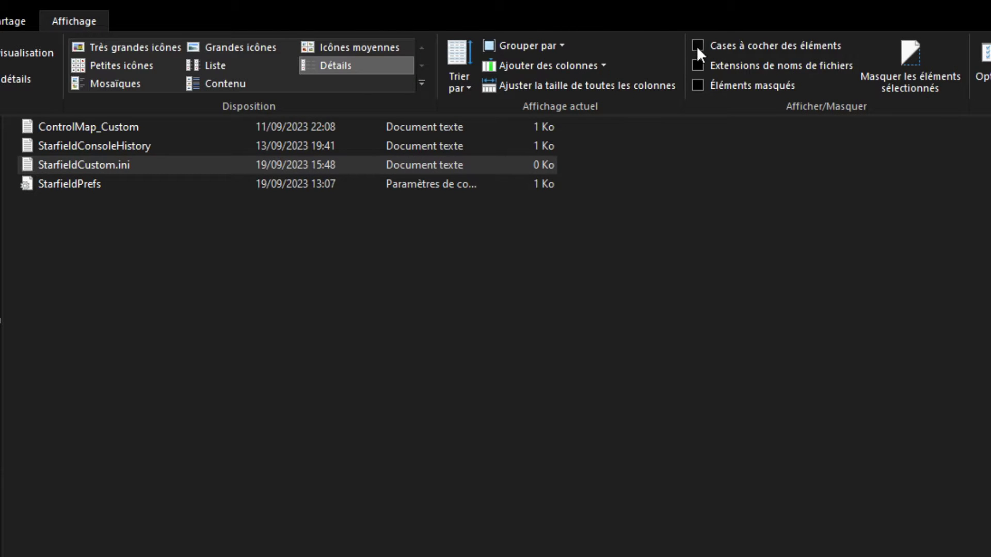
pyautogui.click(696, 69)
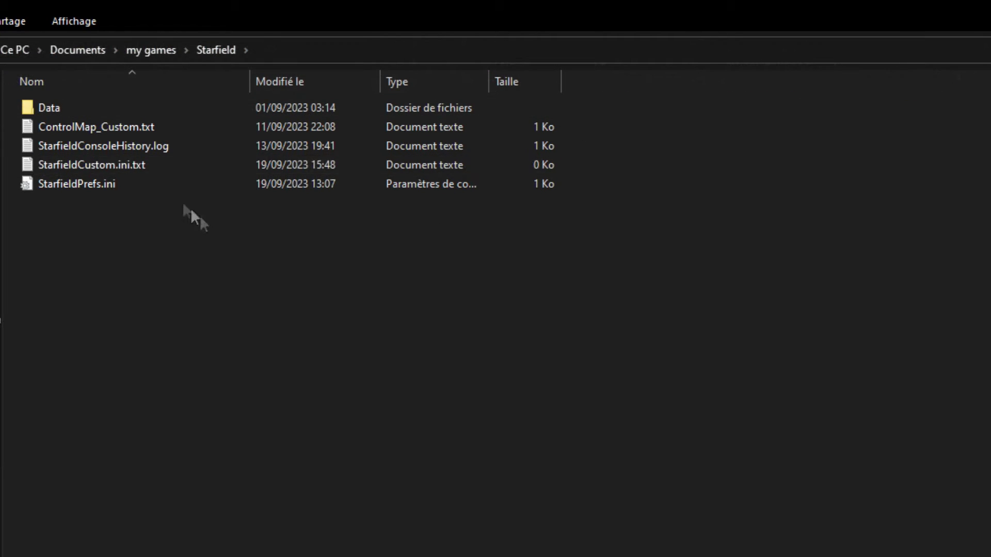
pyautogui.rightClick(160, 166)
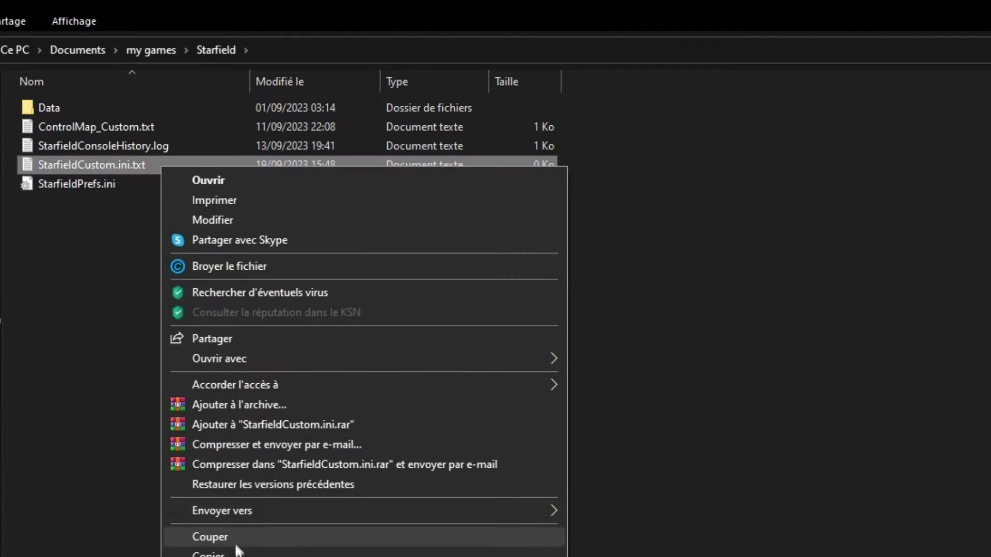
pyautogui.press('m')
pyautogui.click(132, 164)
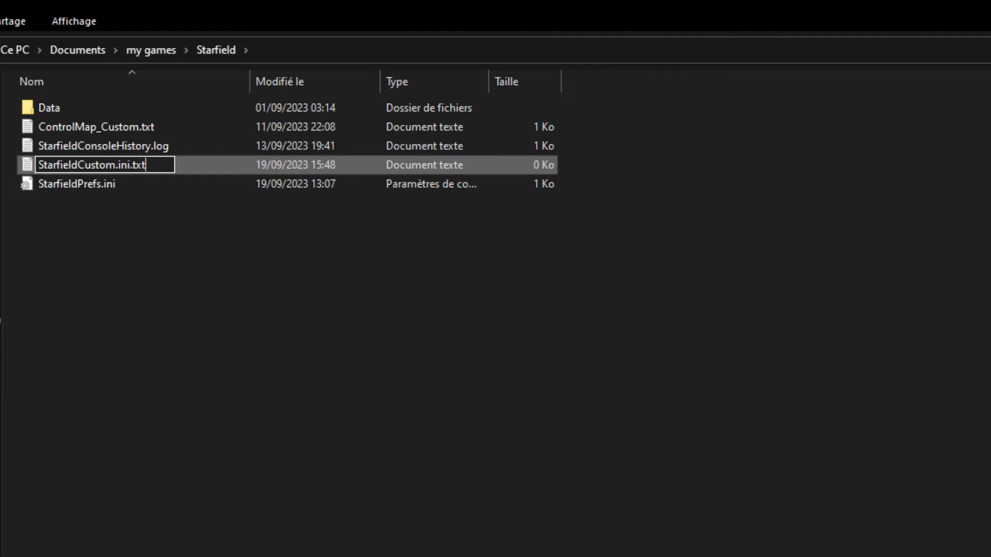
pyautogui.press('BackSpace')
pyautogui.press('BackSpace')
pyautogui.press('BackSpace')
pyautogui.press('Return')
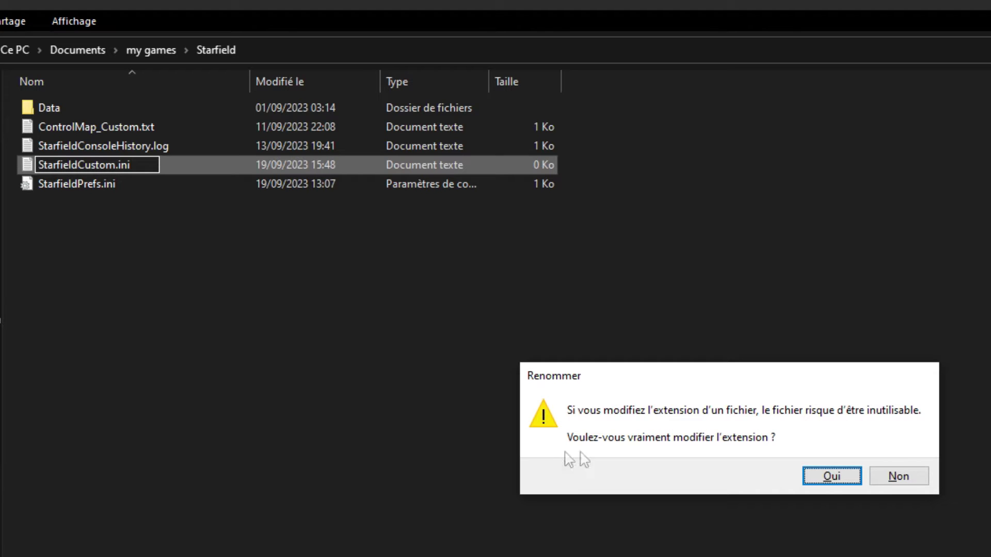
pyautogui.click(824, 476)
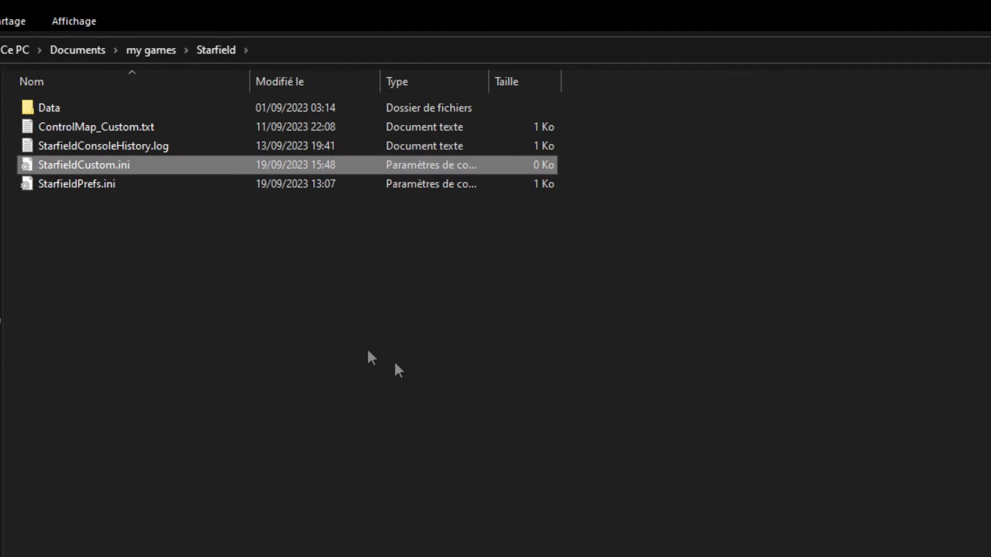
# - Widen the Type column so the full file type names fit
pyautogui.click(387, 248)
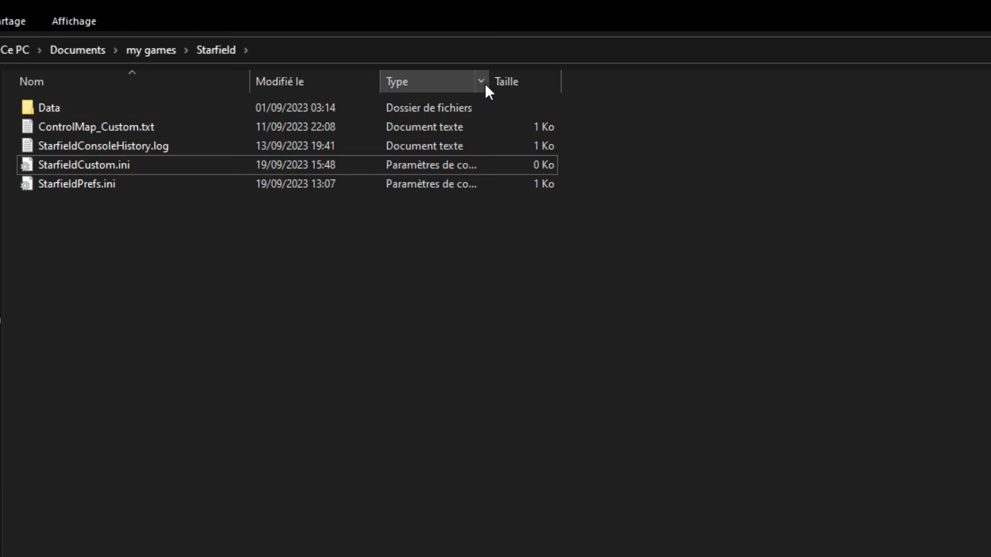
pyautogui.moveTo(495, 80); pyautogui.dragTo(610, 82)
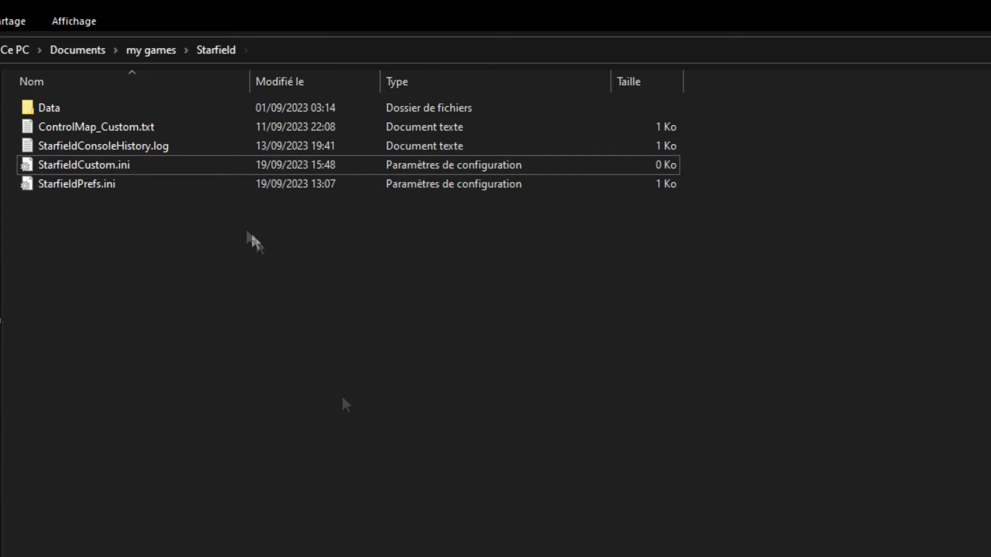
# - Add the lines "[Archive]", "bInvalidateOlderFiles=1" and "sResourceDataDirsFinal=" to StarfieldCustom.ini, then save and close it
pyautogui.doubleClick(182, 164)
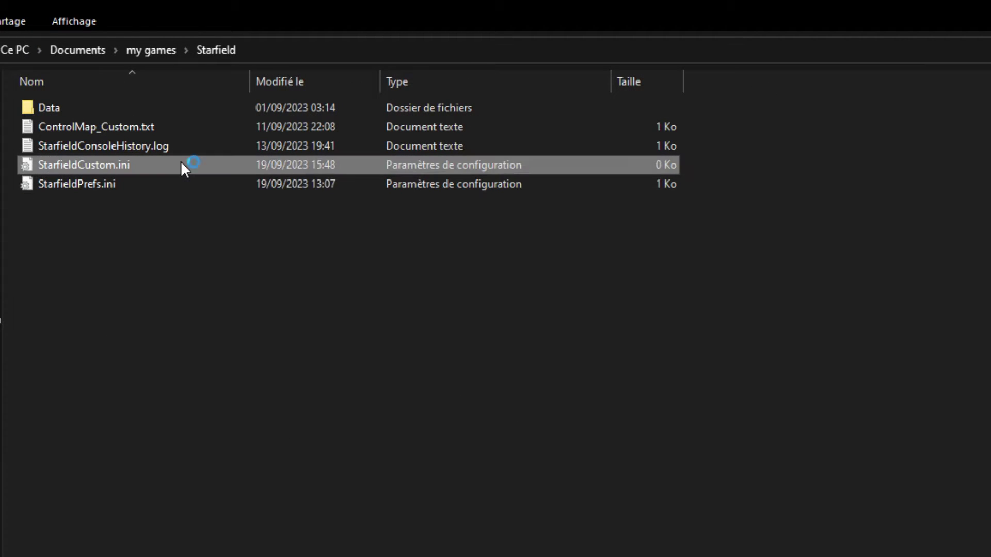
pyautogui.write('[Archive] bInvalidateOlderFiles=1 sResourceDataDirsFinal=')
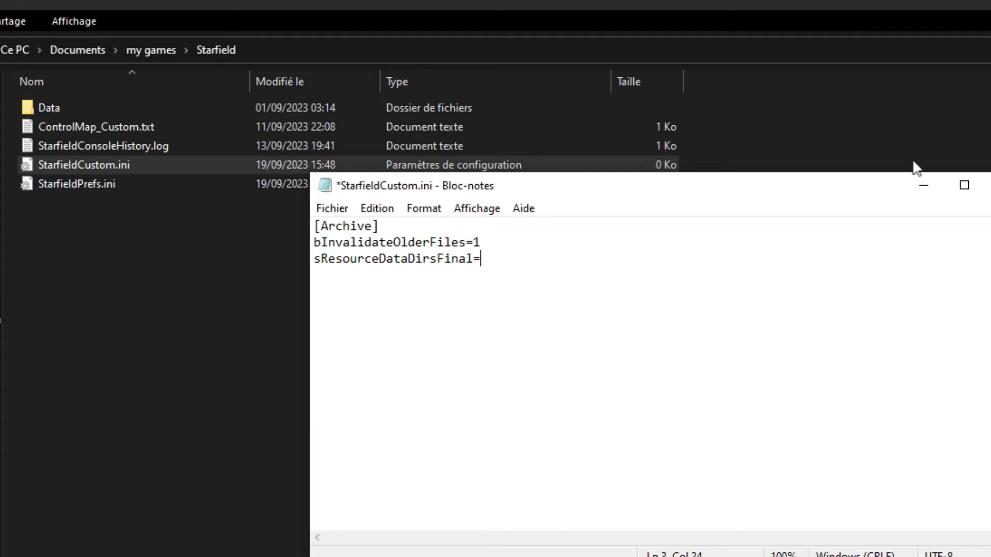
pyautogui.click(986, 185)
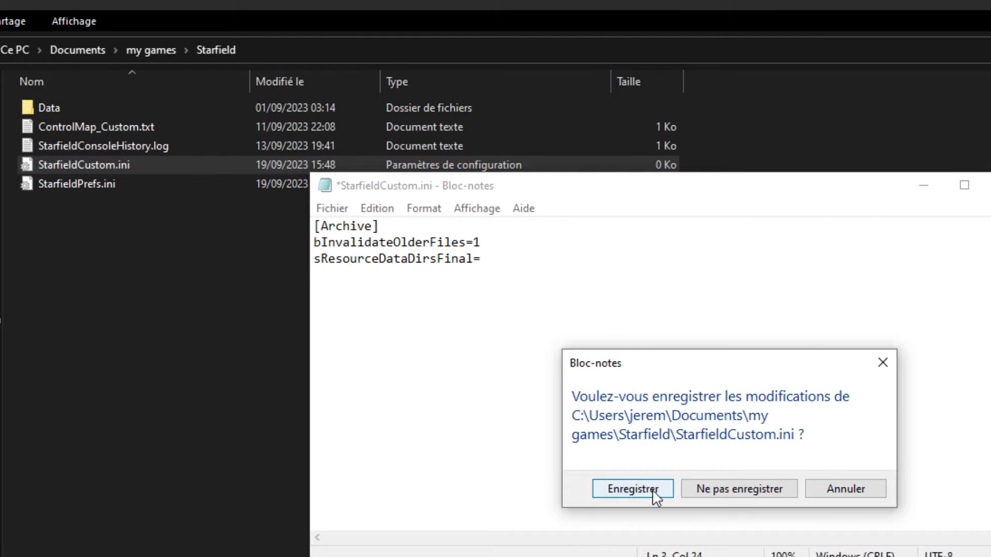
pyautogui.click(651, 489)
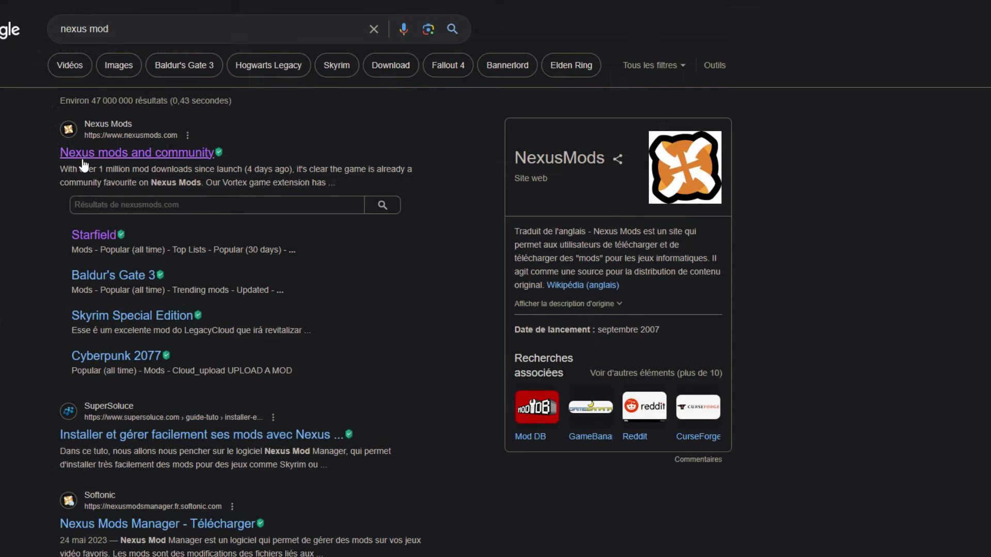
# - Open the Nexus Mods site from the search results, search for "vortex" and start the manual download of Vortex
pyautogui.click(79, 157)
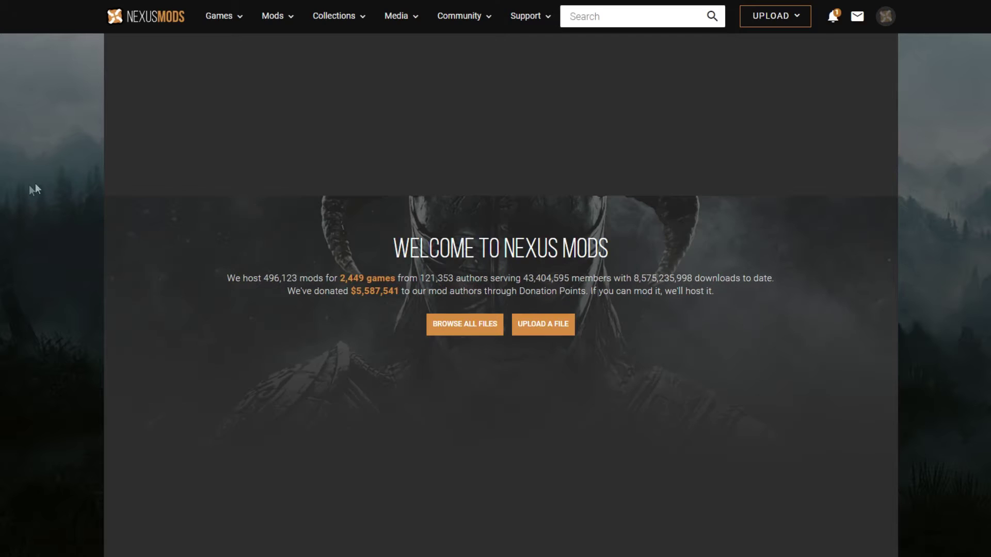
pyautogui.click(637, 24)
pyautogui.write('vortex')
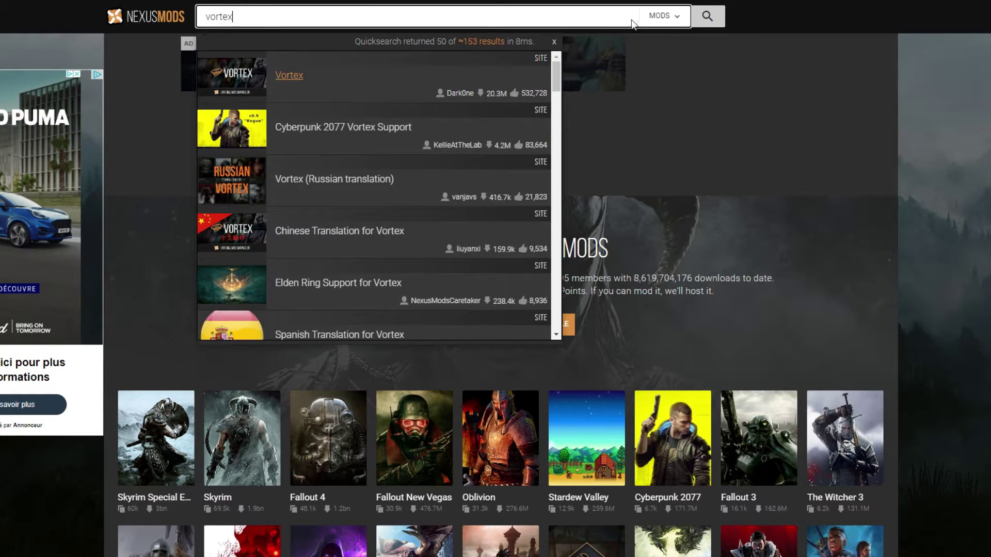
pyautogui.click(302, 82)
pyautogui.scroll(-1, 310, 88)
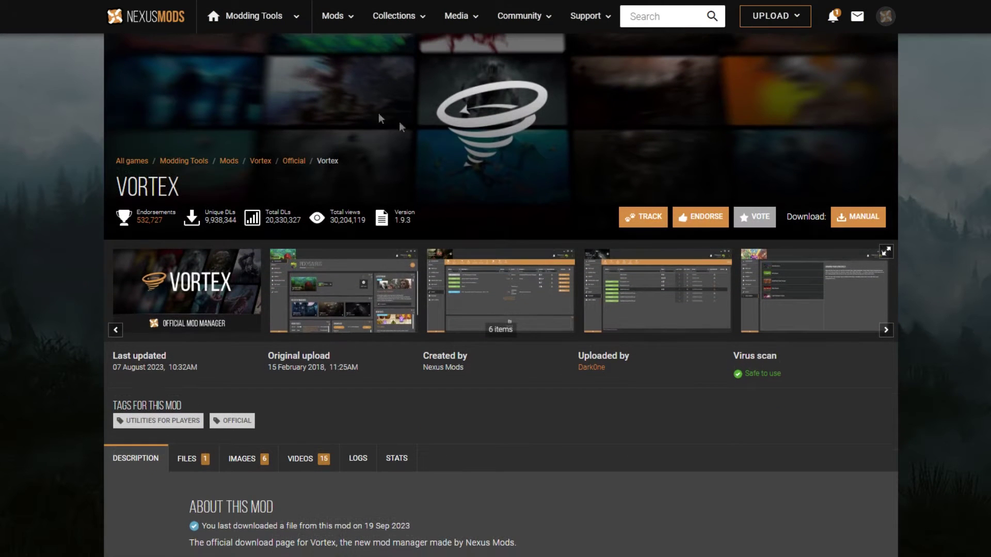
pyautogui.click(874, 221)
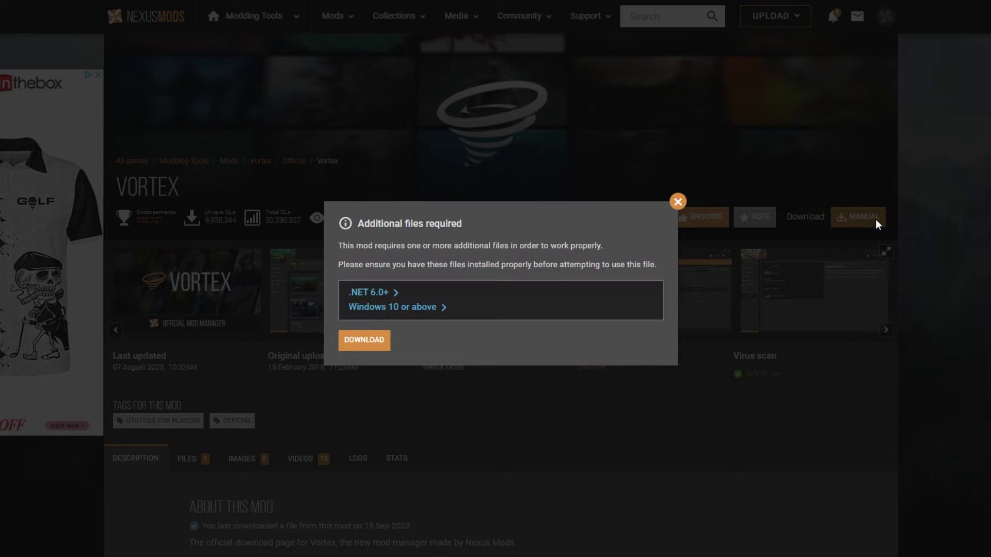
pyautogui.click(389, 349)
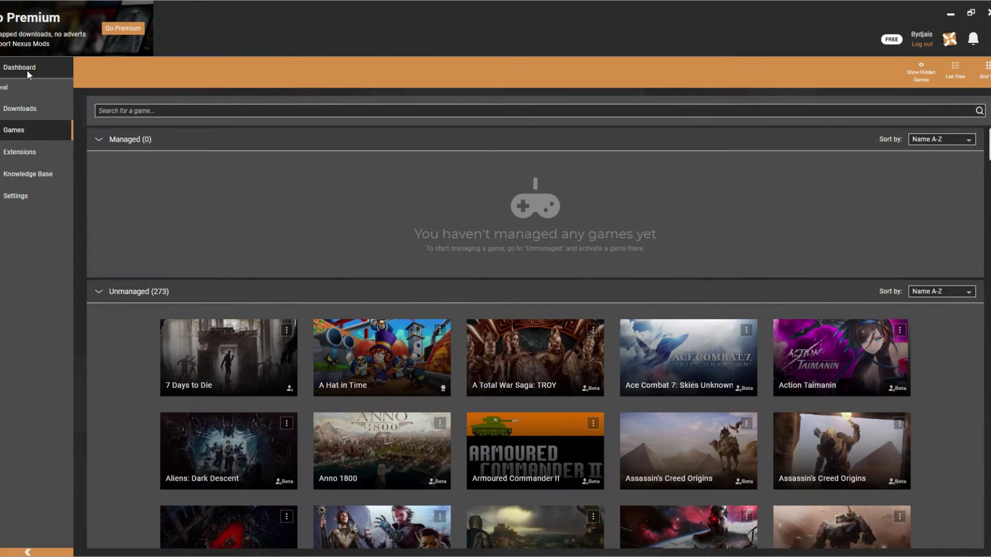
# - In Vortex, search the games for "starf" and set Starfield as a managed game
pyautogui.click(27, 70)
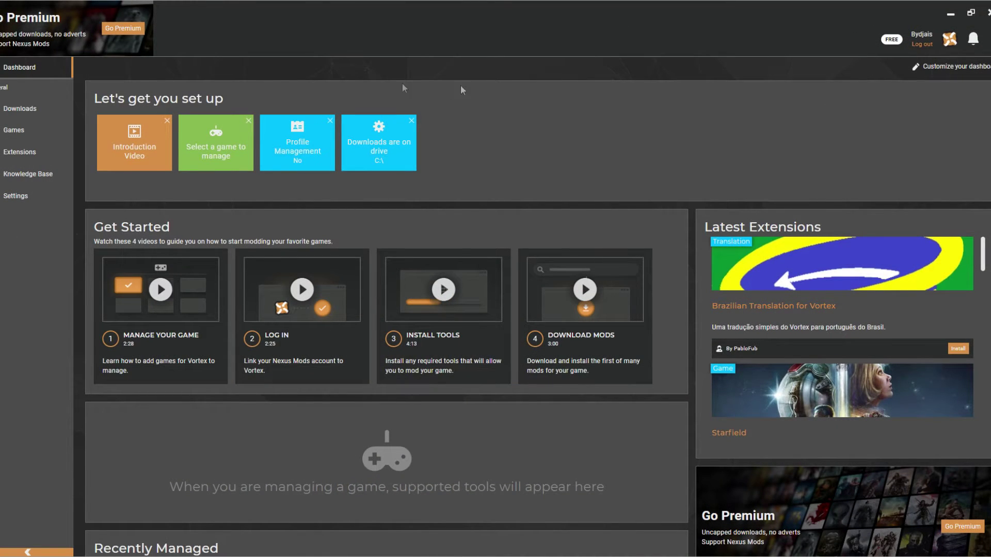
pyautogui.click(32, 124)
pyautogui.click(149, 113)
pyautogui.write('s')
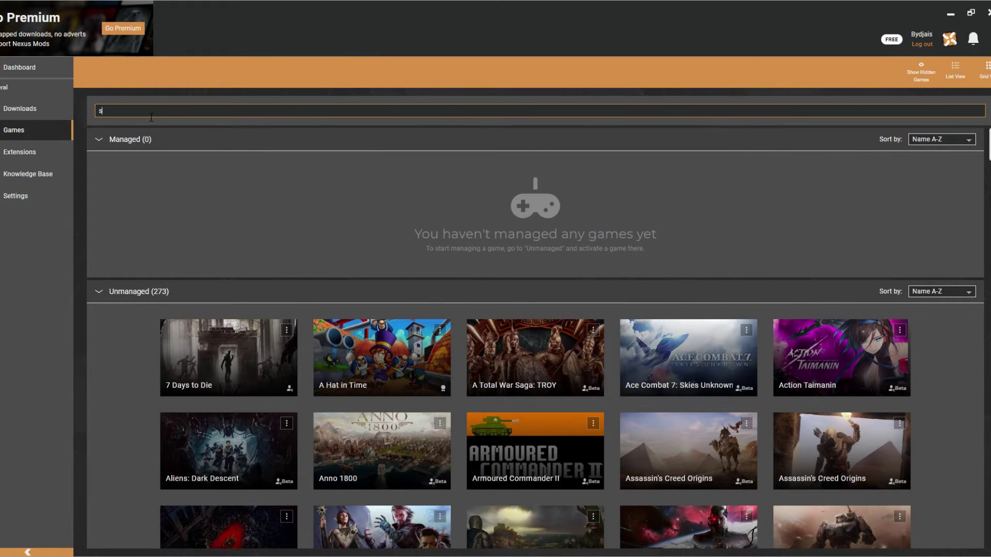
pyautogui.write('tarf')
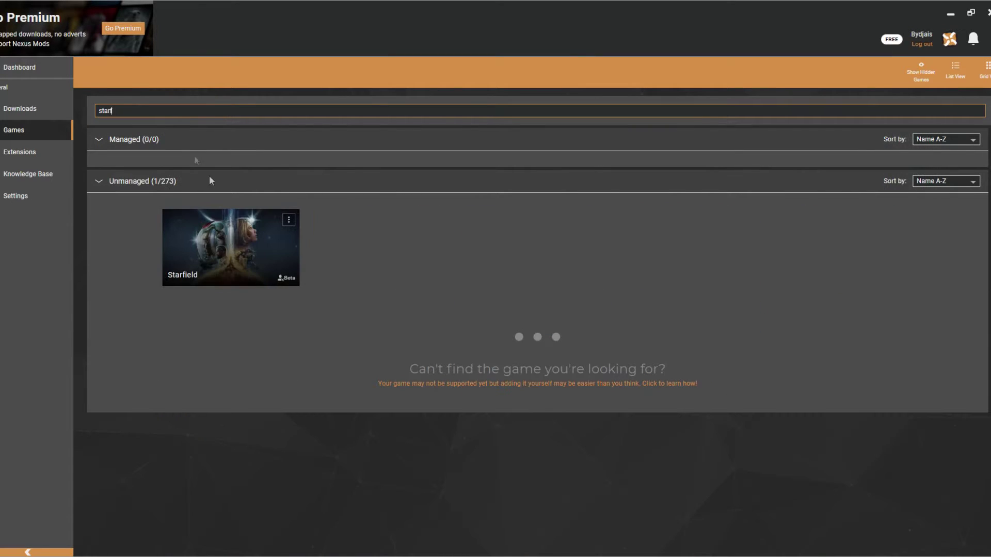
pyautogui.moveTo(254, 234)
pyautogui.click(235, 253)
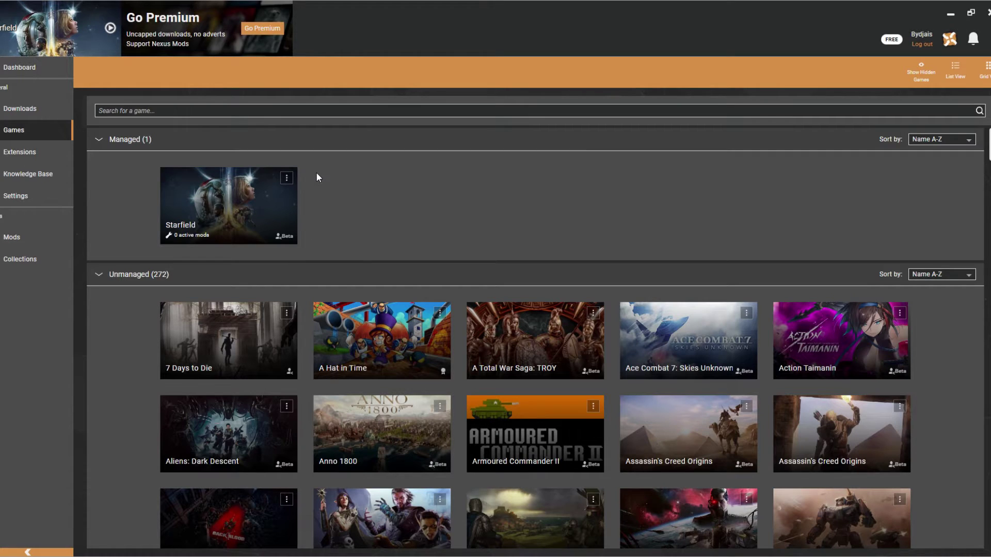
# - Manually set Starfield's game location to the folder C:\XboxGames\Starfield\Content
pyautogui.click(287, 178)
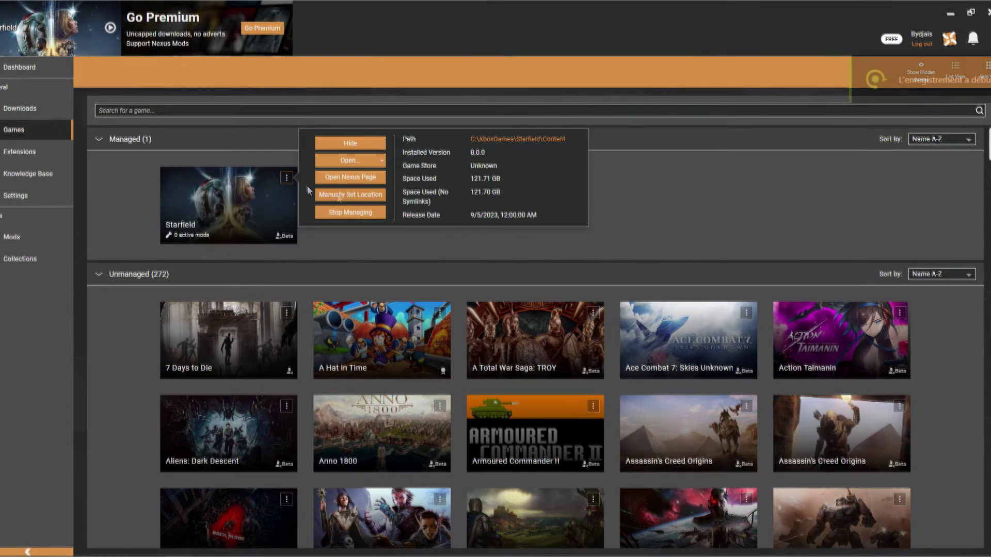
pyautogui.click(336, 194)
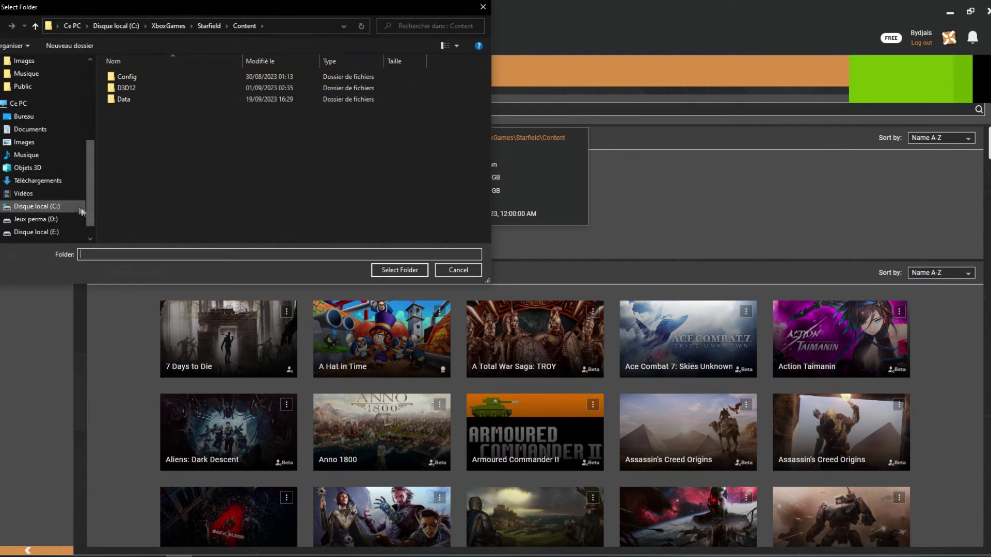
pyautogui.click(64, 205)
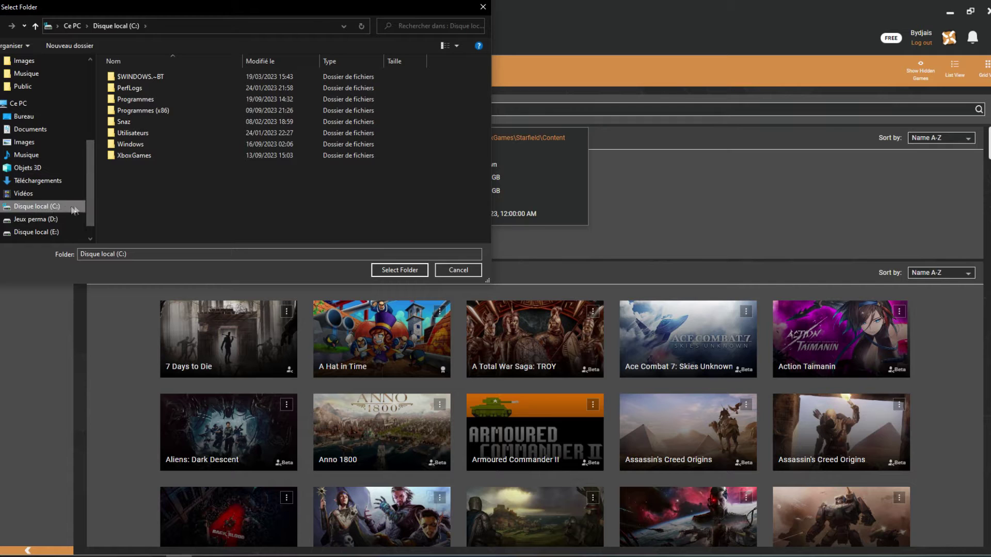
pyautogui.doubleClick(132, 155)
pyautogui.doubleClick(137, 99)
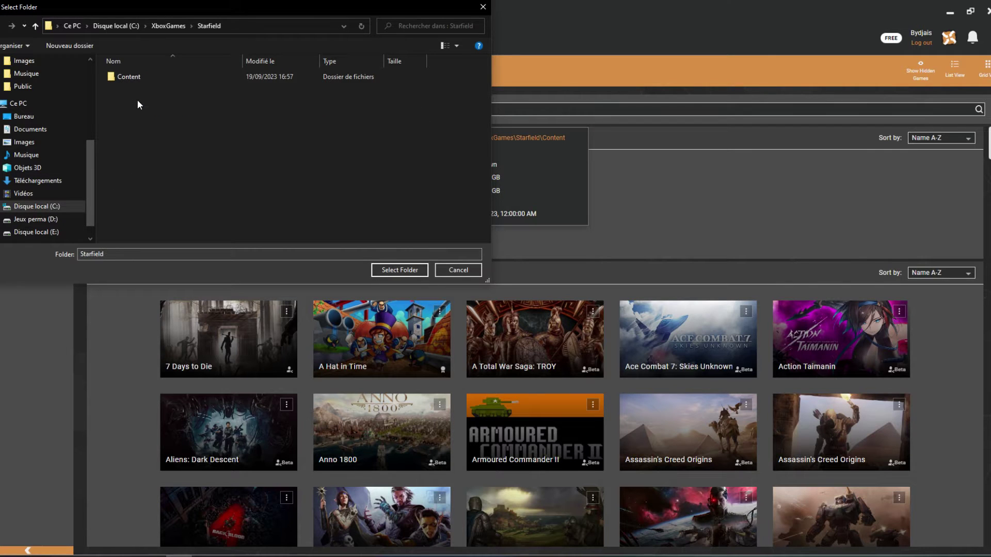
pyautogui.doubleClick(135, 76)
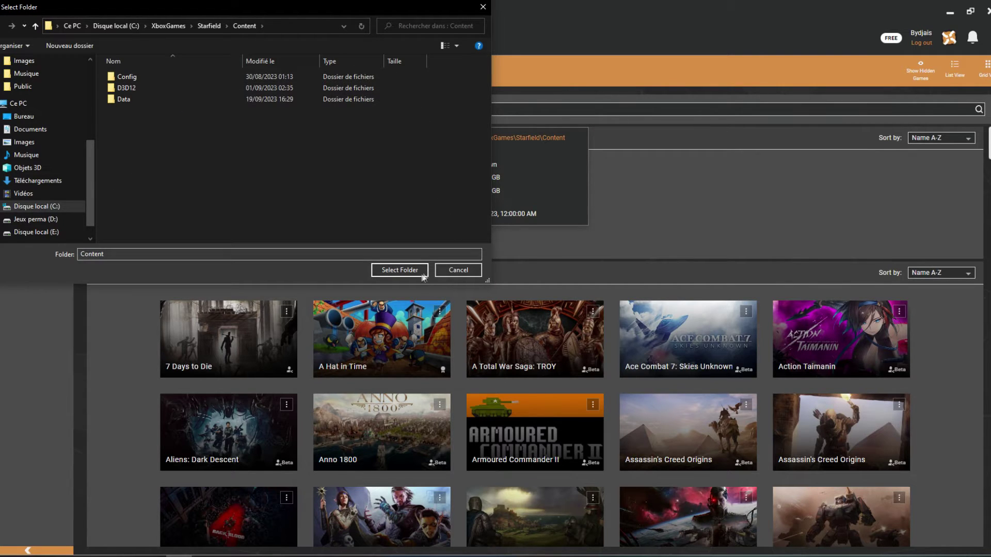
pyautogui.click(400, 270)
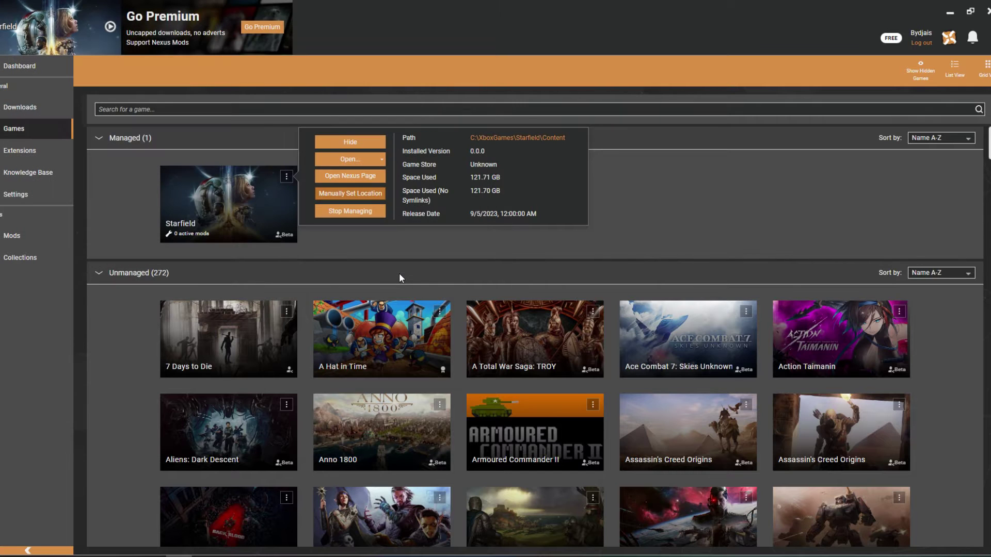
pyautogui.click(379, 193)
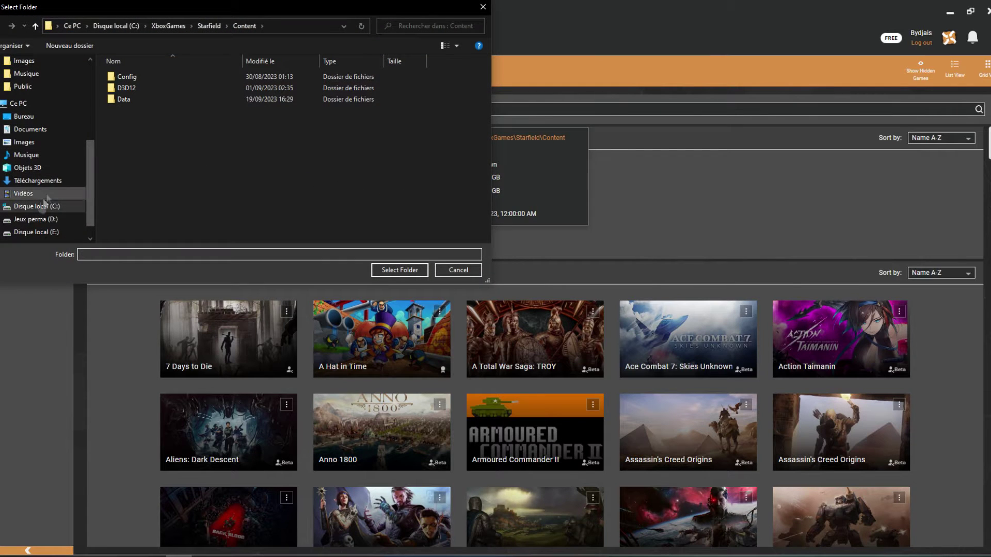
pyautogui.click(36, 219)
pyautogui.scroll(-2, 191, 180)
pyautogui.doubleClick(138, 147)
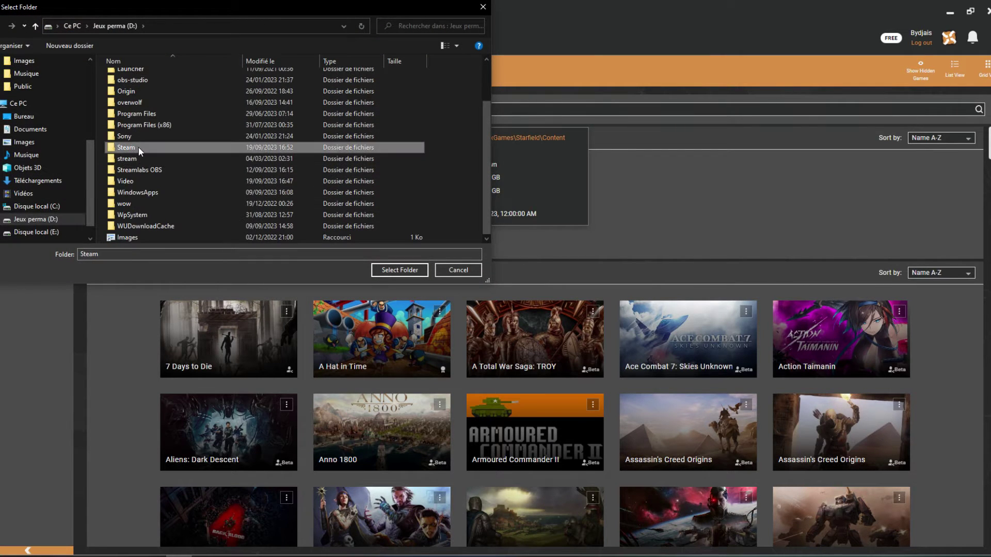
pyautogui.scroll(-3, 138, 148)
pyautogui.doubleClick(147, 194)
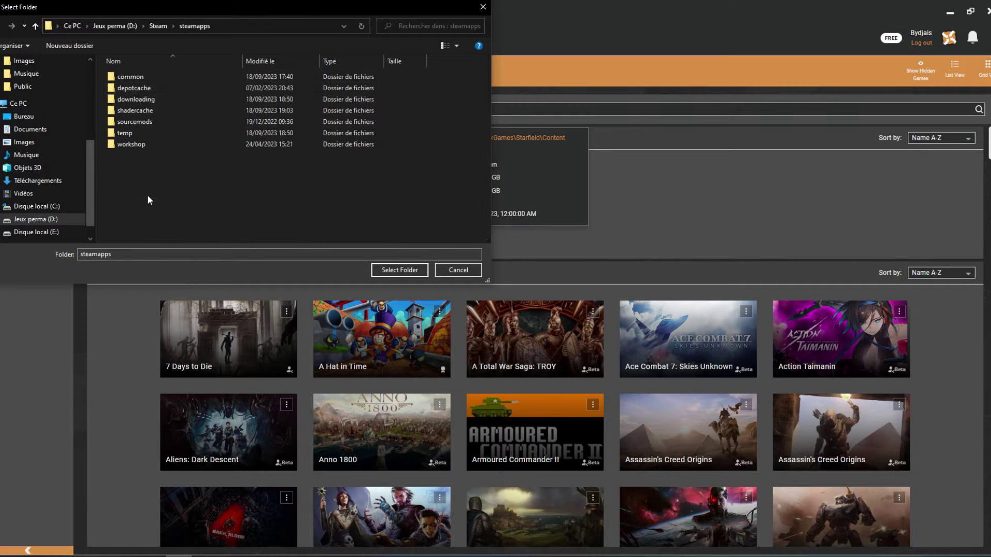
pyautogui.doubleClick(138, 78)
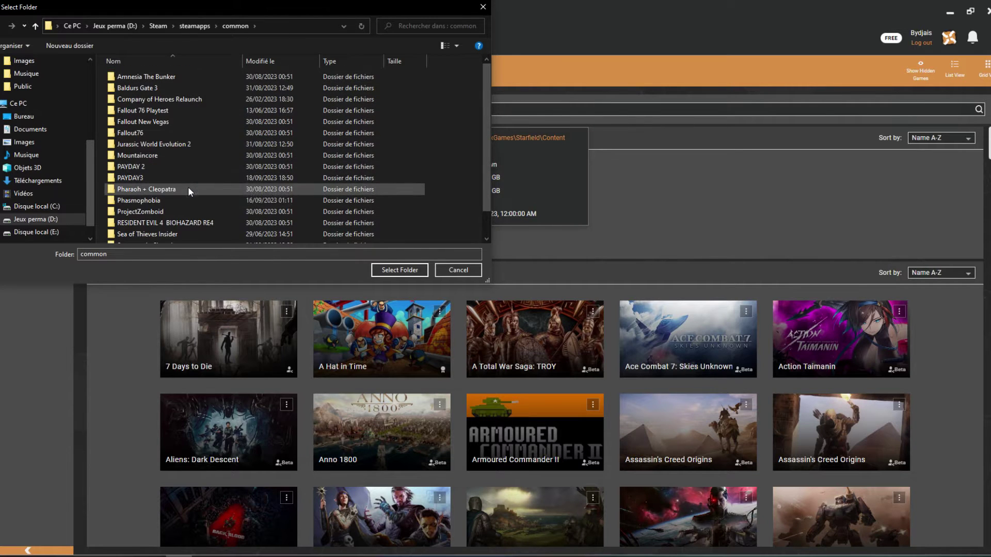
pyautogui.click(483, 7)
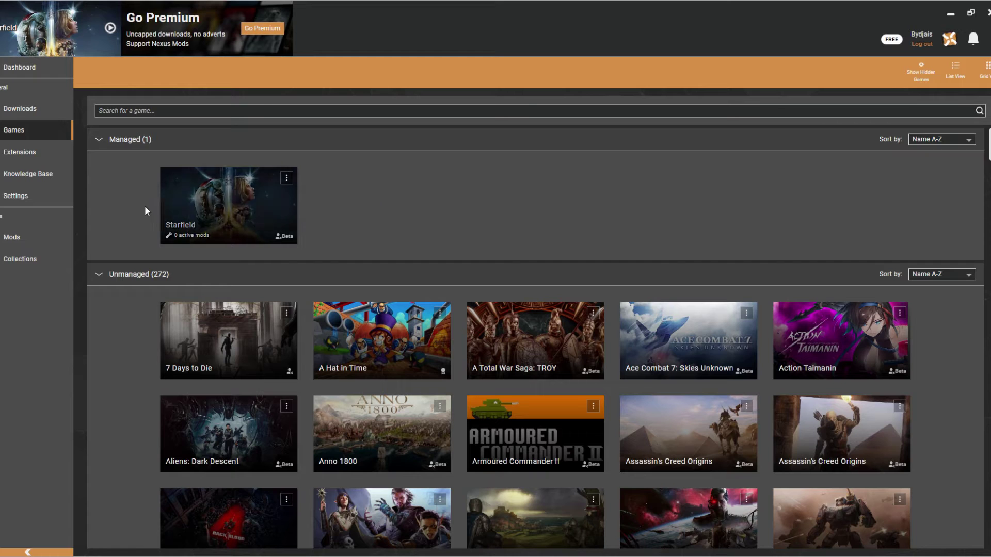
pyautogui.click(38, 154)
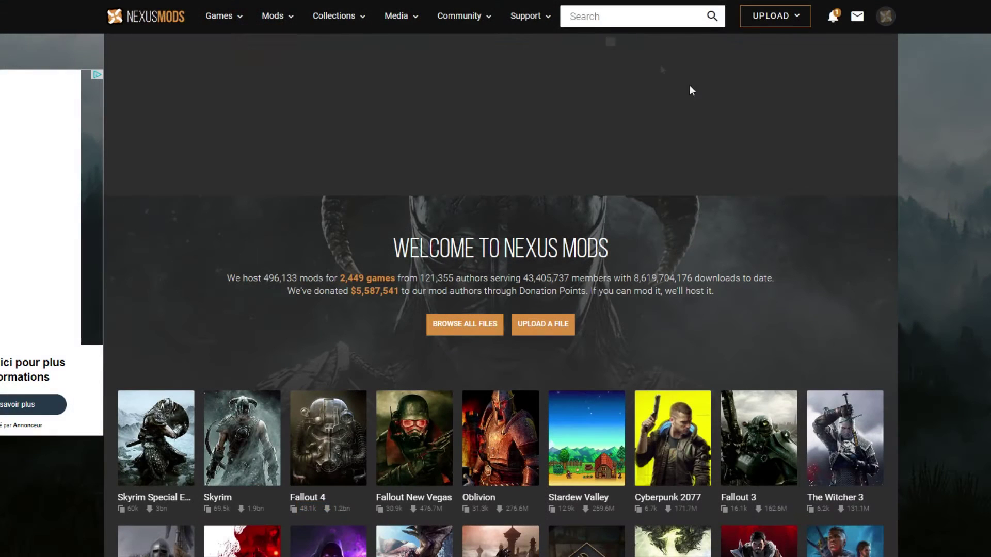
# - Search Nexus Mods for "starfield", open the Starfield extension for Vortex and start its manual download
pyautogui.click(628, 24)
pyautogui.write('starfield')
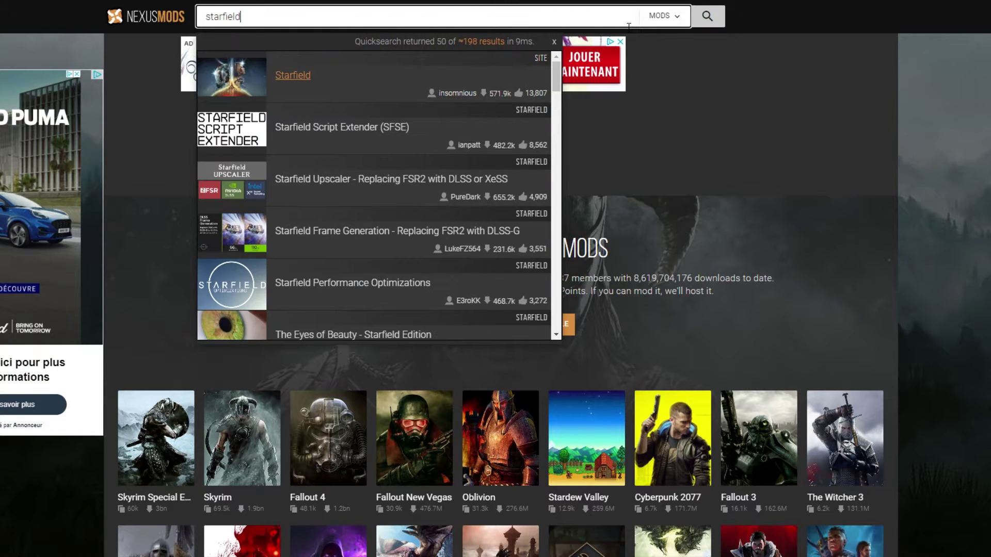
pyautogui.click(292, 75)
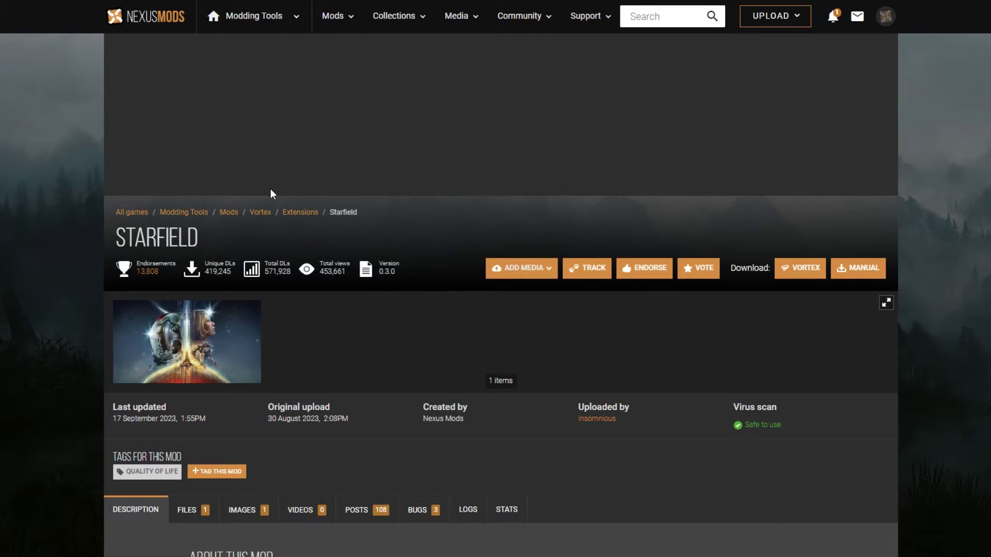
pyautogui.scroll(-2, 206, 210)
pyautogui.scroll(2, 207, 211)
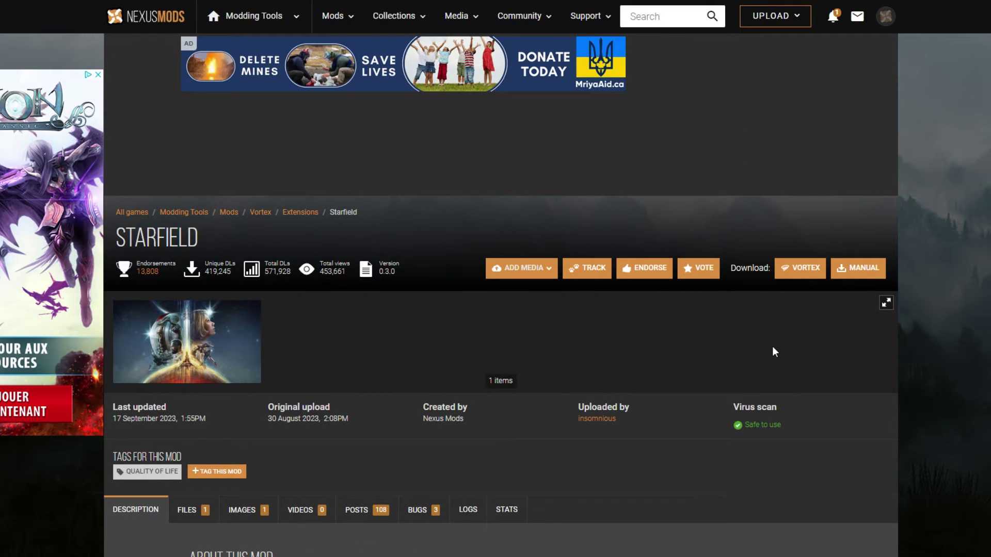
pyautogui.scroll(-2, 773, 352)
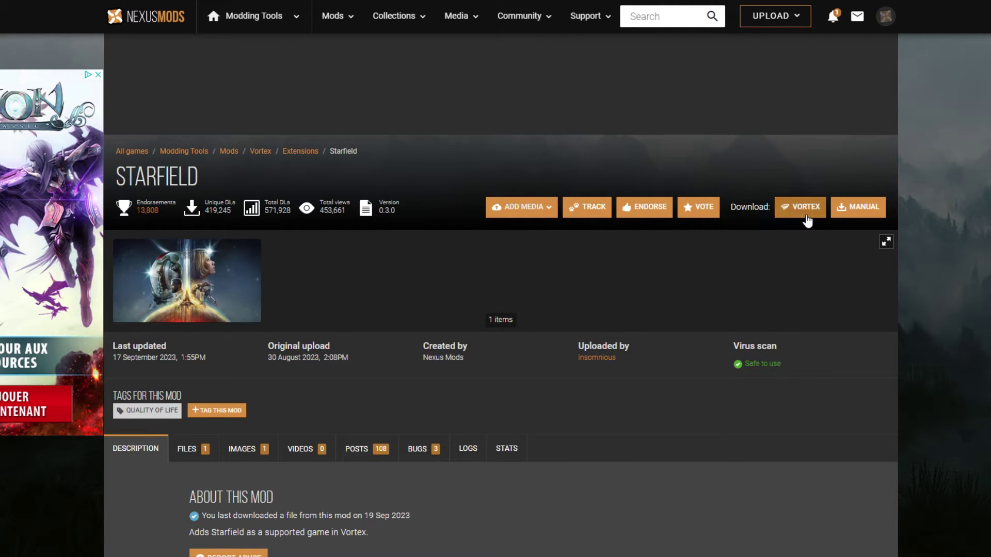
pyautogui.click(857, 207)
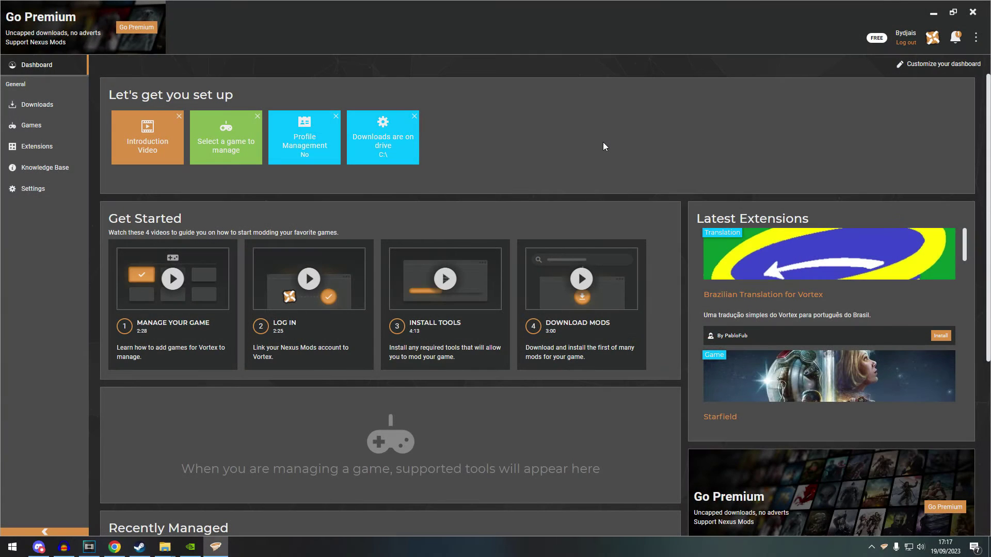
# - Install the downloaded Starfield extension file in Vortex's extensions, restart Vortex and reopen the extensions list
pyautogui.click(48, 152)
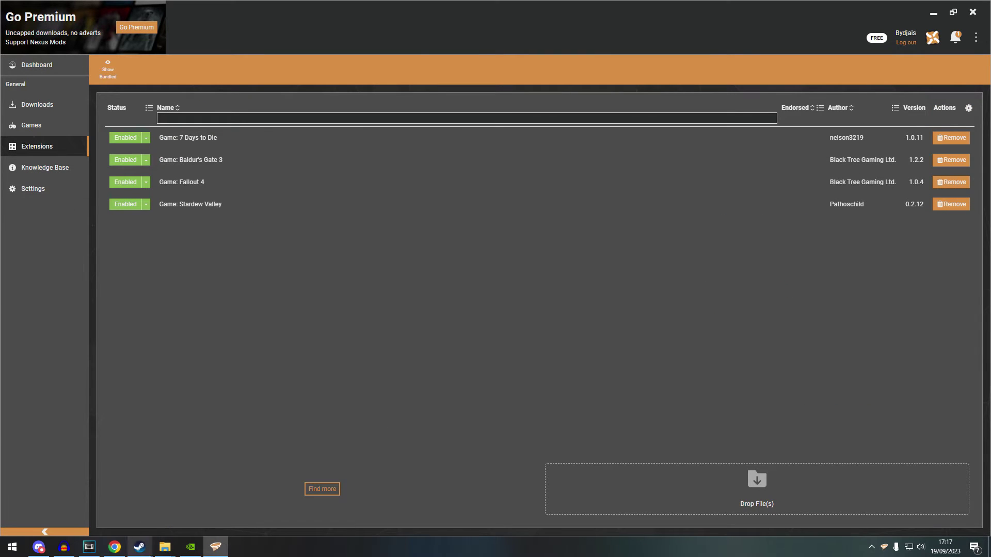
pyautogui.moveTo(165, 548)
pyautogui.click(232, 503)
pyautogui.moveTo(705, 62); pyautogui.dragTo(300, 59)
pyautogui.click(207, 122)
pyautogui.moveTo(194, 135); pyautogui.dragTo(715, 487)
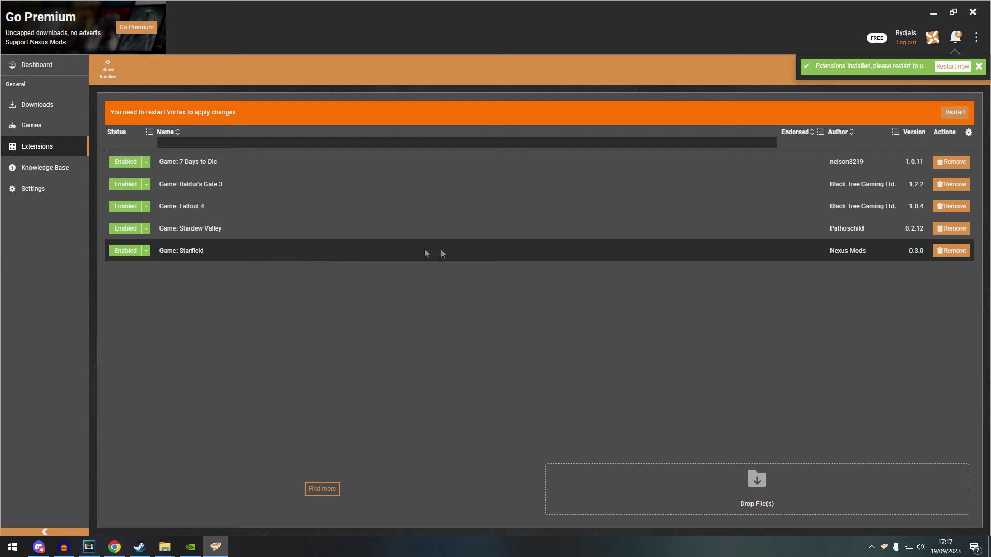
pyautogui.click(954, 112)
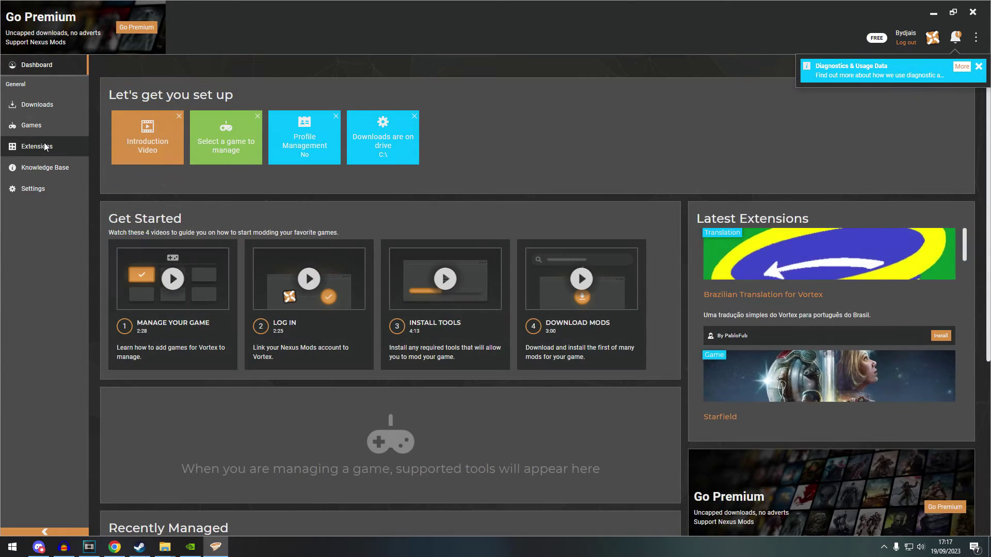
pyautogui.click(45, 147)
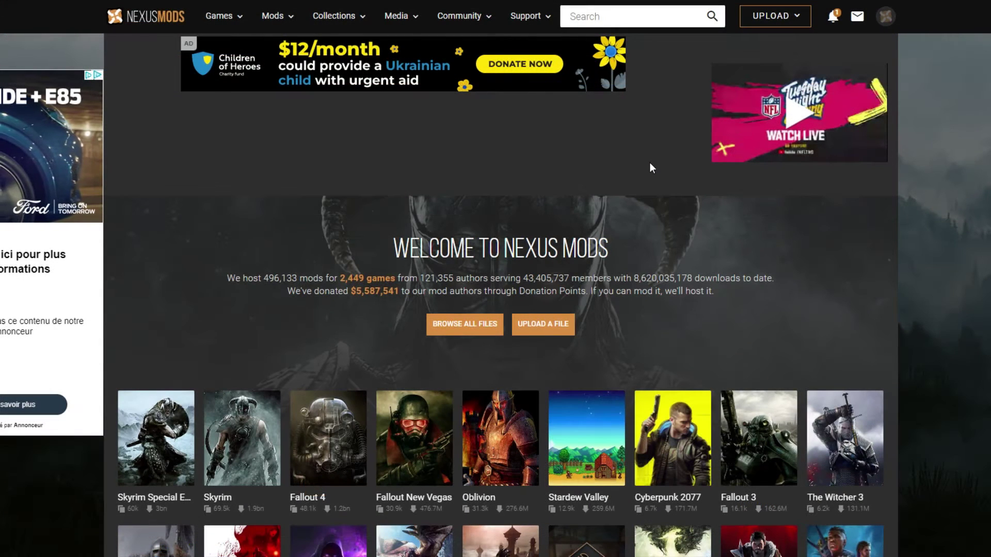
# - Search Nexus Mods for "starfield" among games instead of mods and open the Starfield game page
pyautogui.click(624, 22)
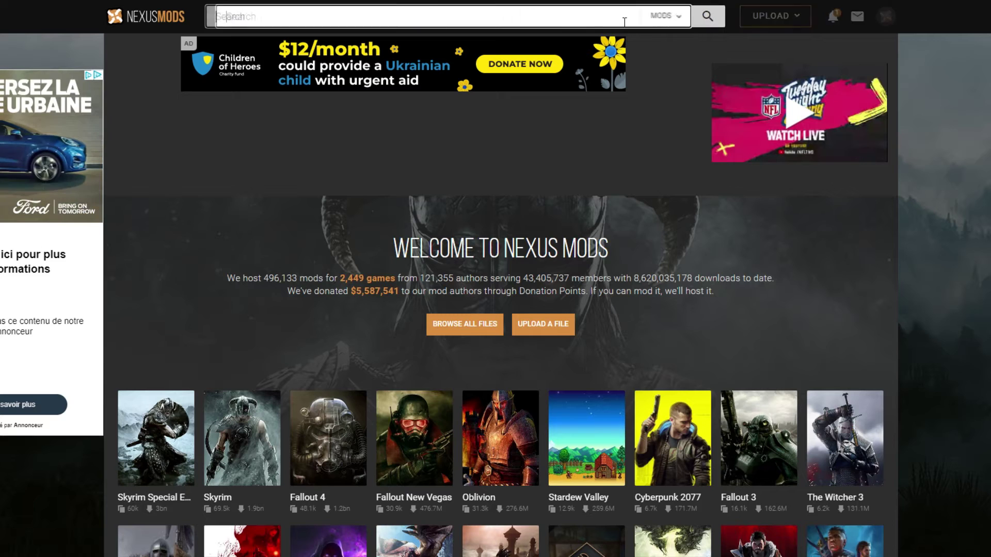
pyautogui.write('starfield')
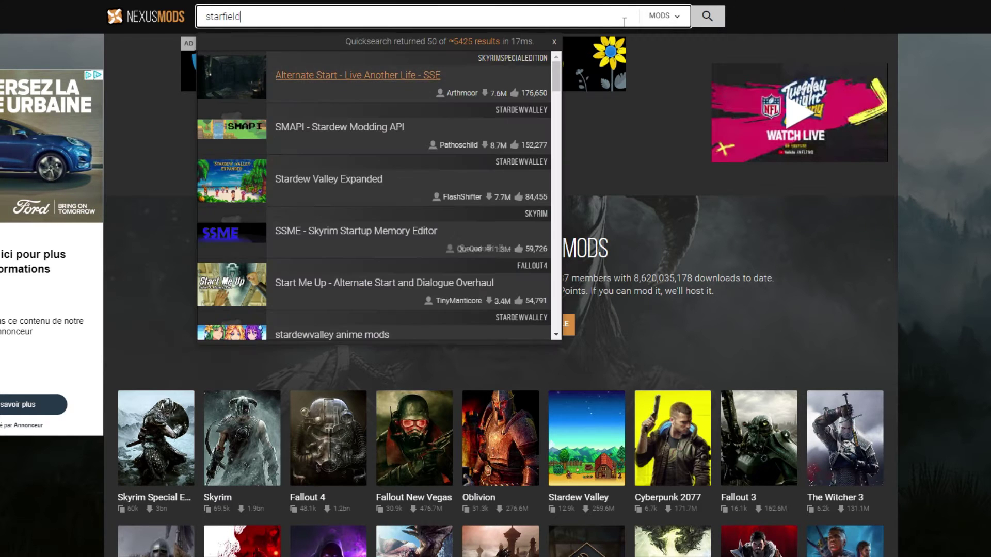
pyautogui.click(669, 17)
pyautogui.click(666, 57)
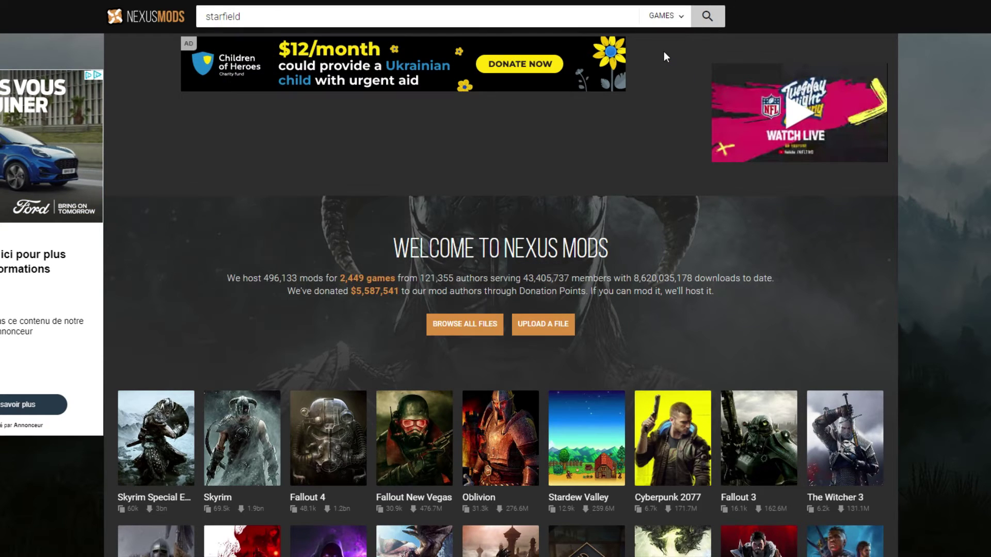
pyautogui.press('Return')
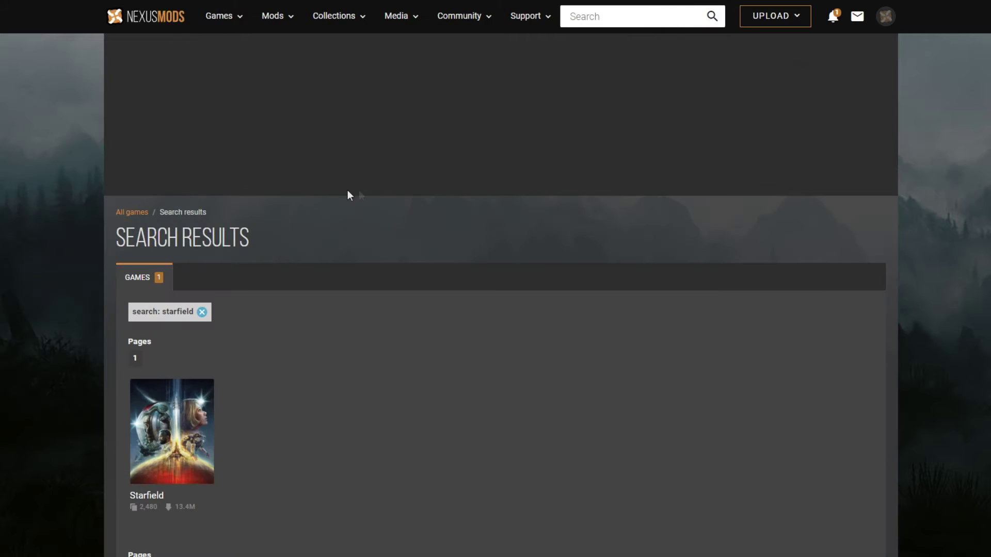
pyautogui.scroll(-3, 248, 270)
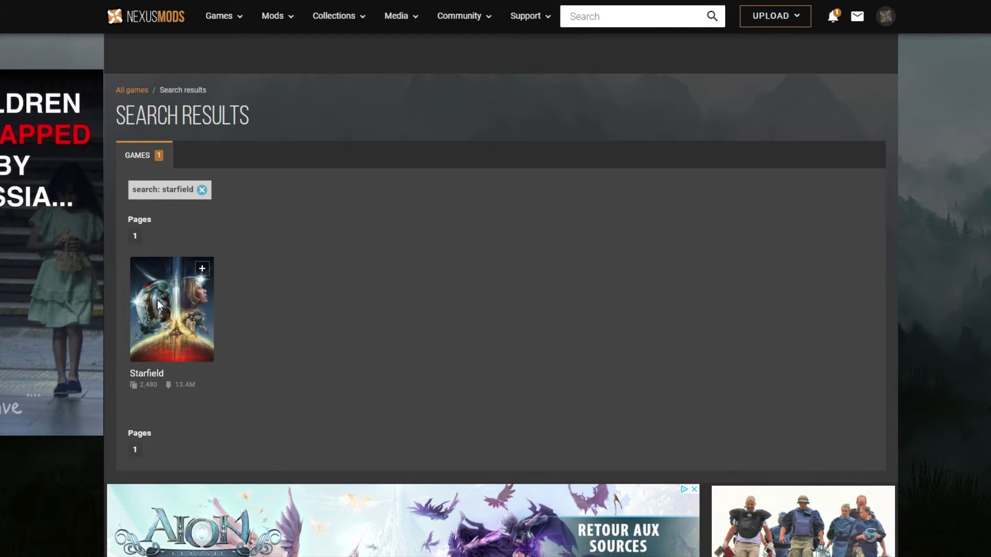
pyautogui.click(157, 299)
# - Open the full list of Starfield mods and go to the StarUI Inventory mod page
pyautogui.scroll(-8, 280, 295)
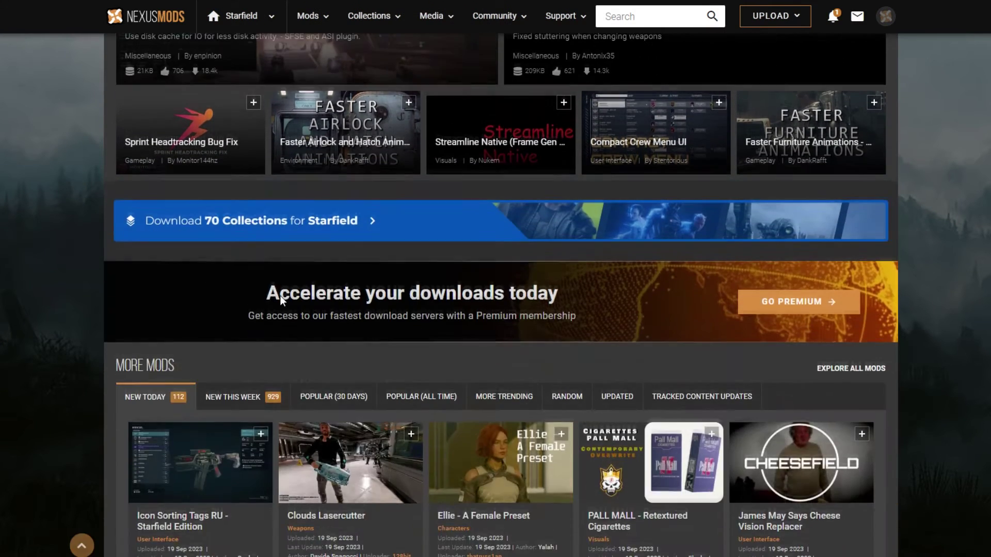
pyautogui.scroll(-4, 279, 295)
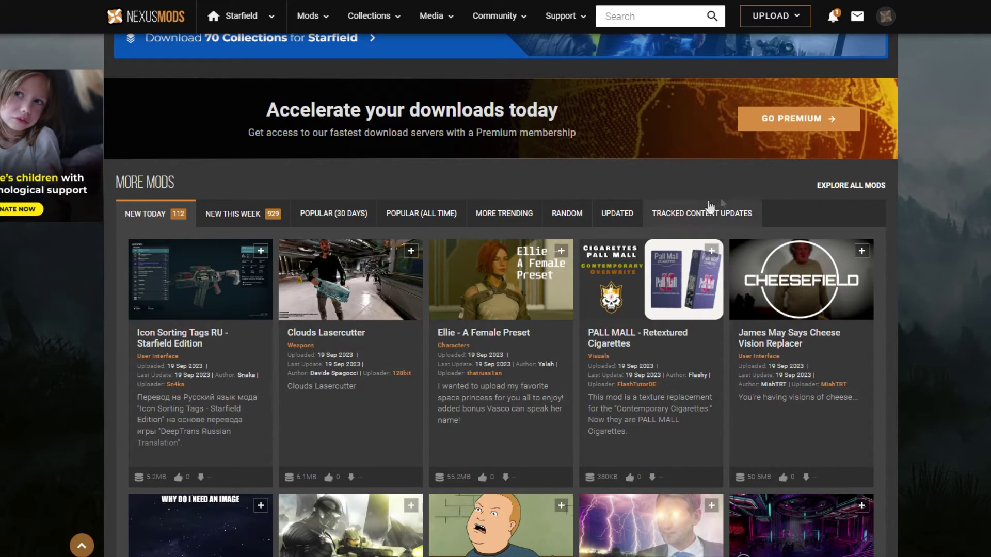
pyautogui.click(841, 190)
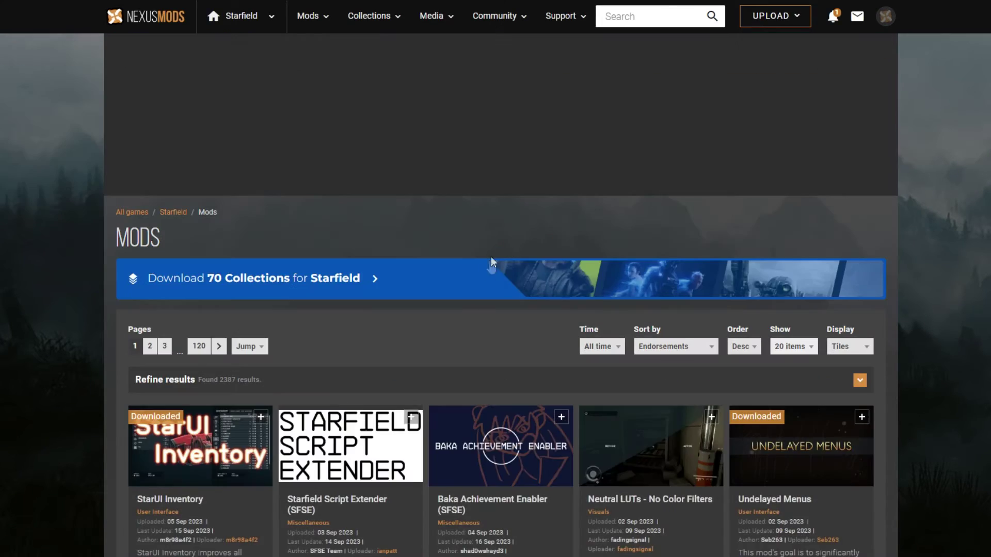
pyautogui.scroll(-5, 470, 276)
pyautogui.scroll(-4, 469, 274)
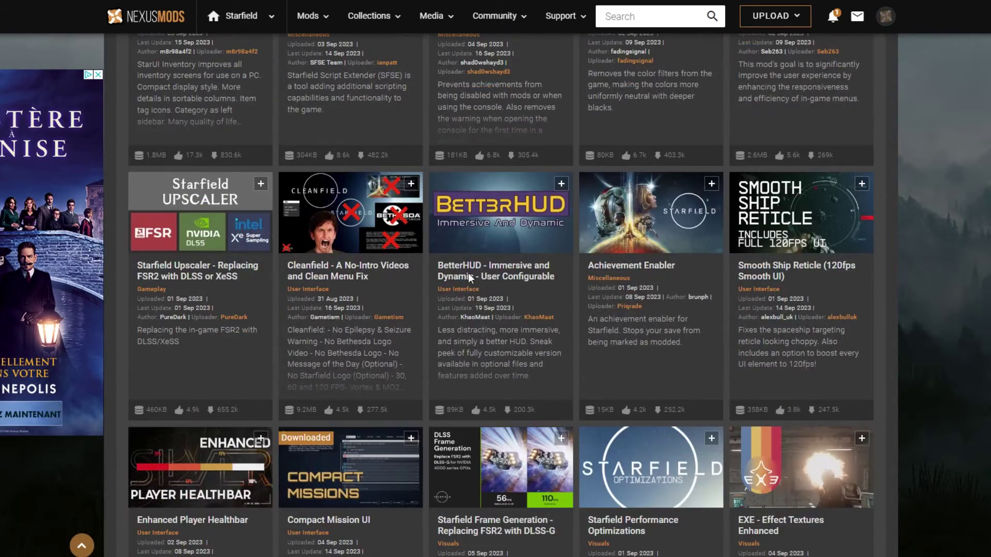
pyautogui.scroll(2, 473, 278)
pyautogui.click(203, 97)
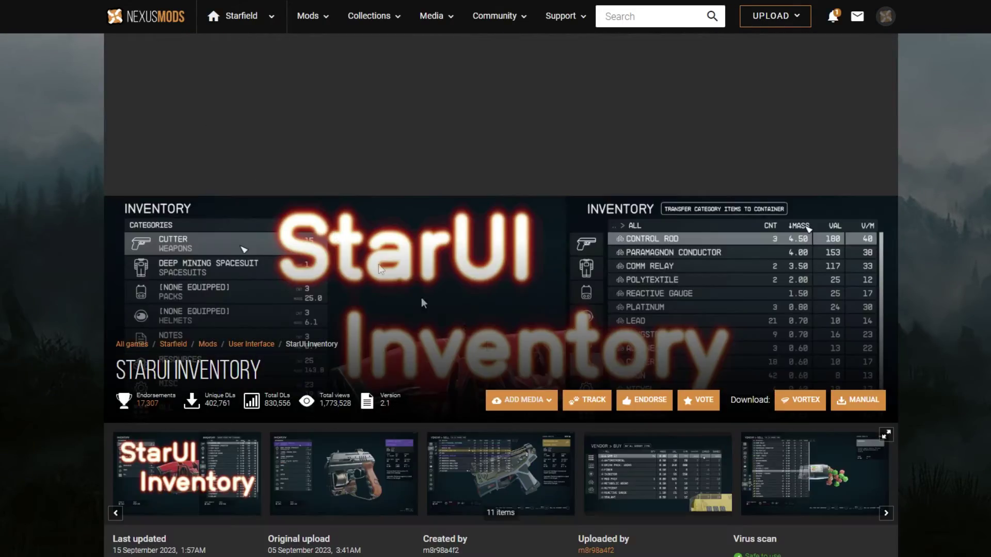
# - Examine StarUI Inventory's available translations, feature list and installation instructions on its mod page
pyautogui.scroll(-8, 497, 349)
pyautogui.scroll(-4, 497, 350)
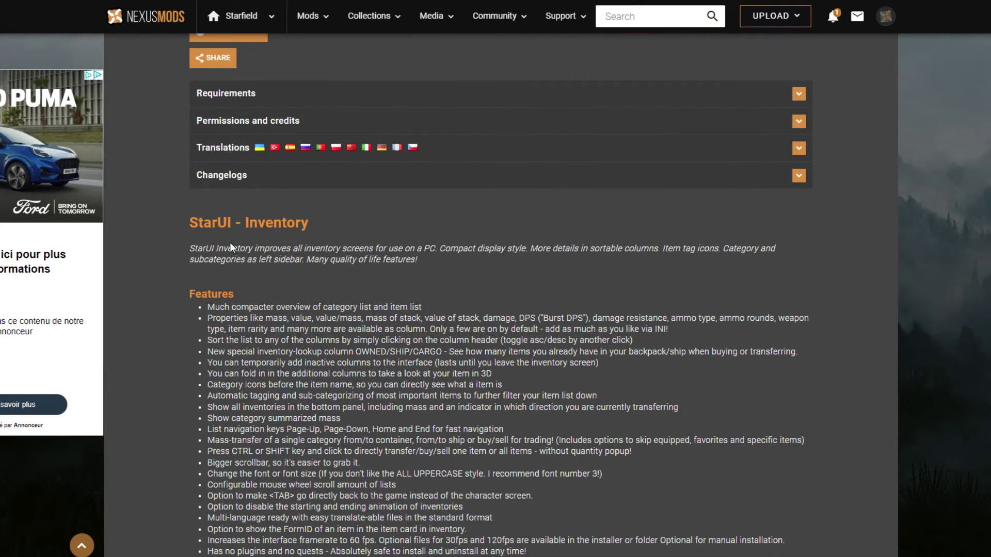
pyautogui.click(402, 150)
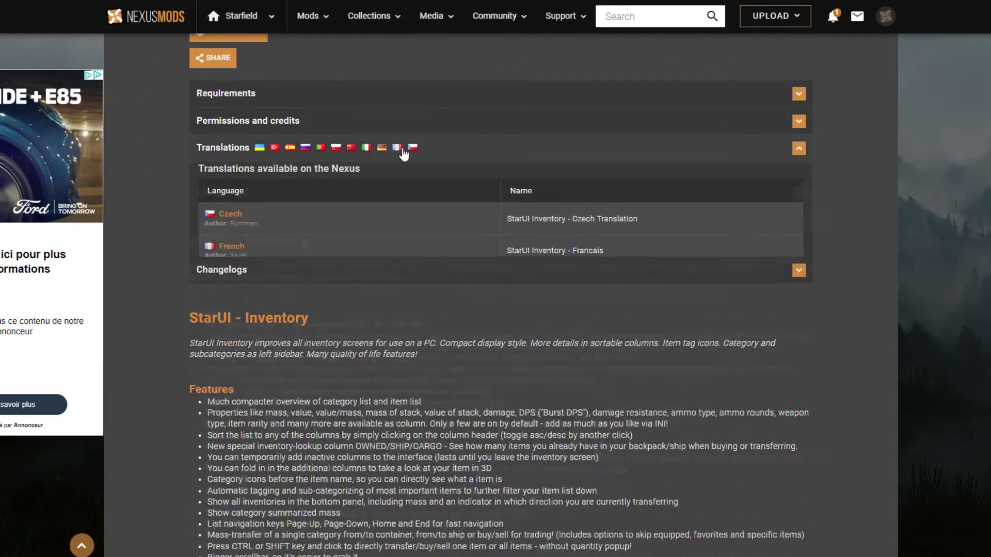
pyautogui.scroll(-7, 472, 266)
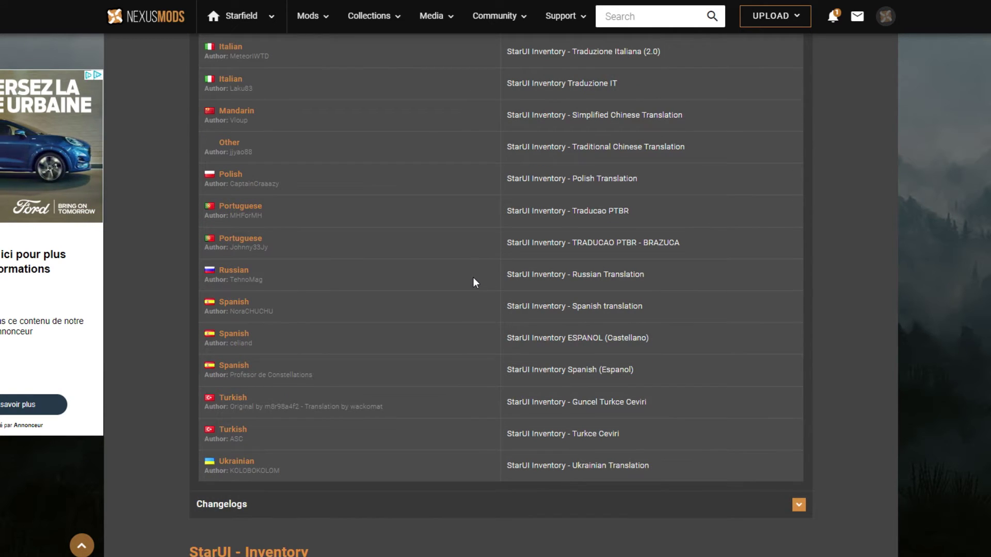
pyautogui.scroll(-12, 472, 277)
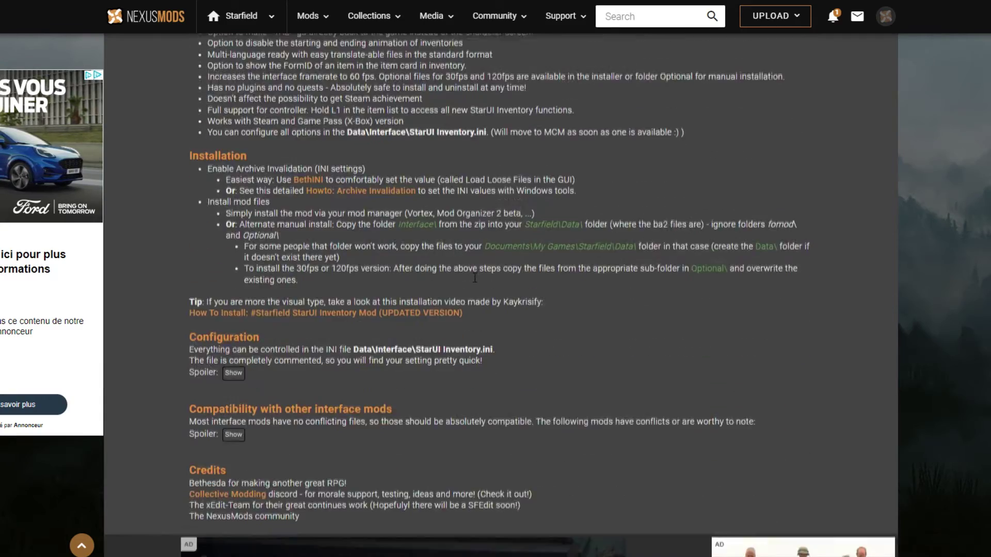
pyautogui.scroll(2, 454, 278)
pyautogui.moveTo(194, 289); pyautogui.dragTo(236, 289)
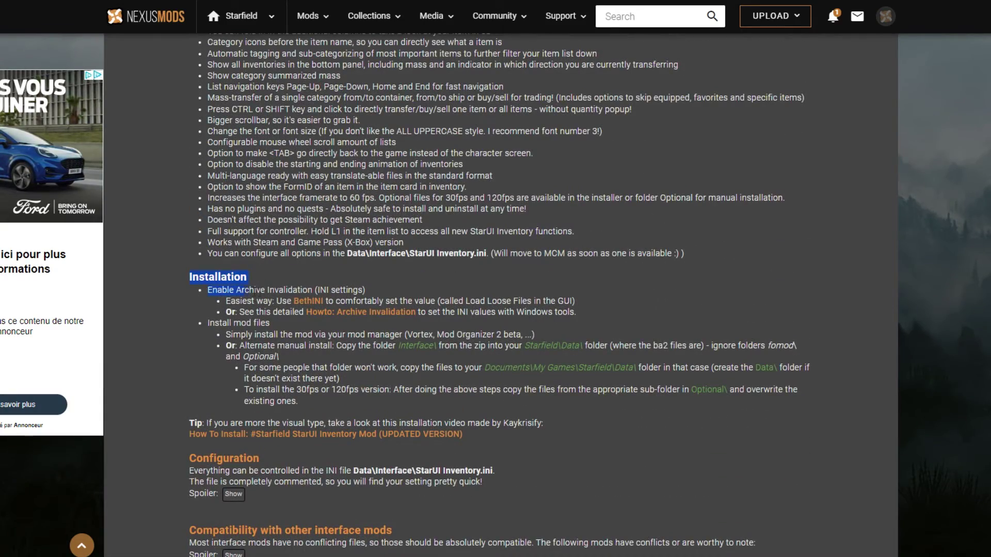
pyautogui.moveTo(336, 302); pyautogui.dragTo(689, 413)
pyautogui.click(695, 412)
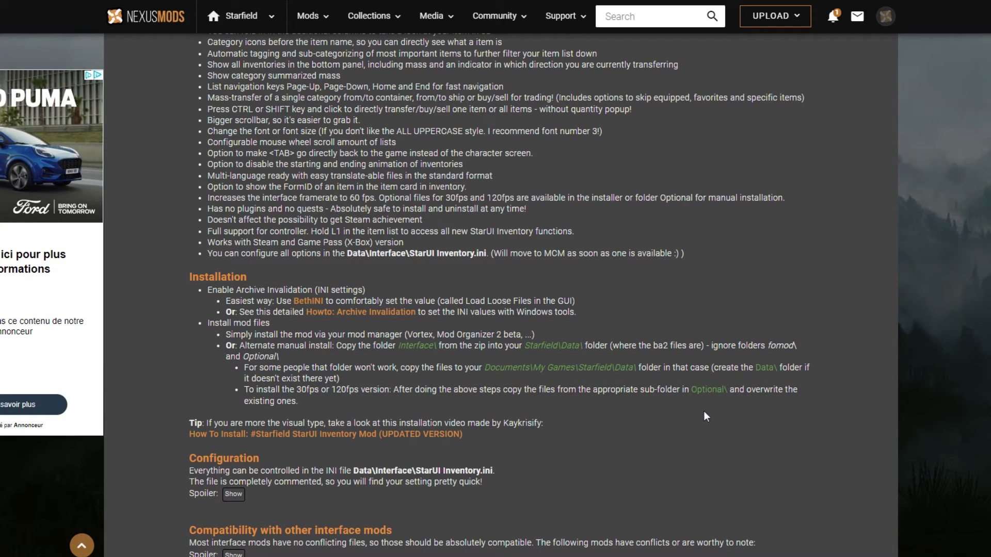
pyautogui.scroll(20, 706, 411)
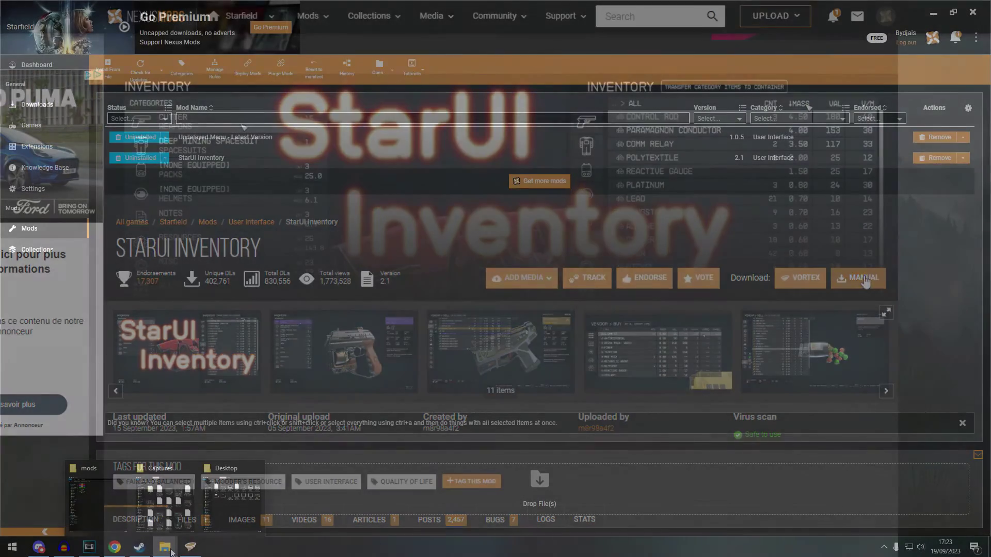
# - Add the Compact Mission UI zip from the mods download folder to Vortex's Starfield mods to start its installer
pyautogui.moveTo(172, 552)
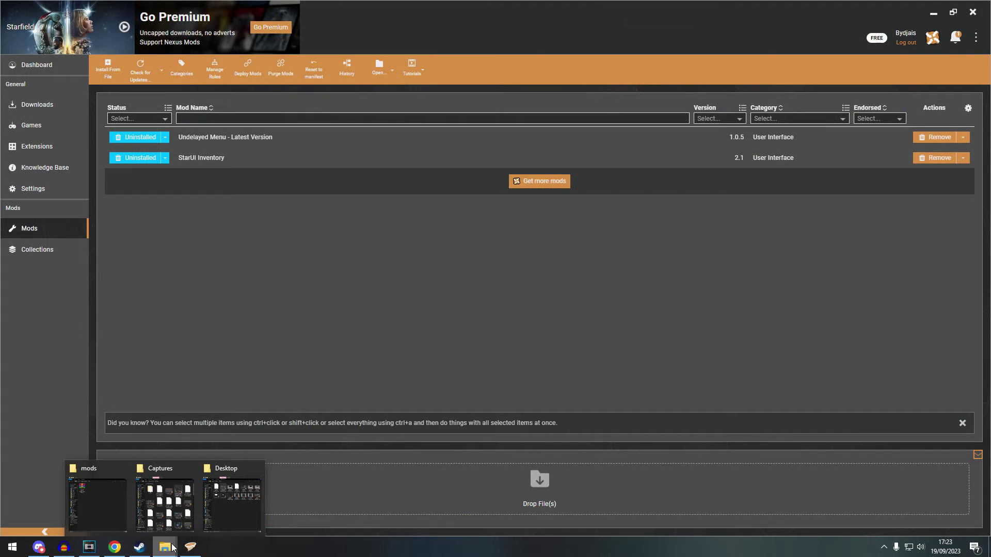
pyautogui.click(94, 510)
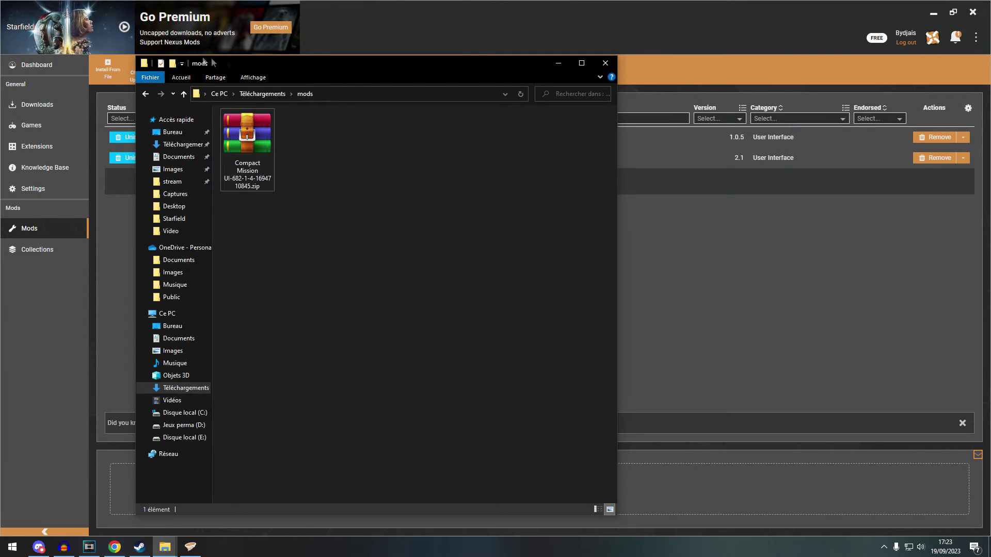
pyautogui.moveTo(391, 63); pyautogui.dragTo(304, 20)
pyautogui.moveTo(165, 92); pyautogui.dragTo(570, 498)
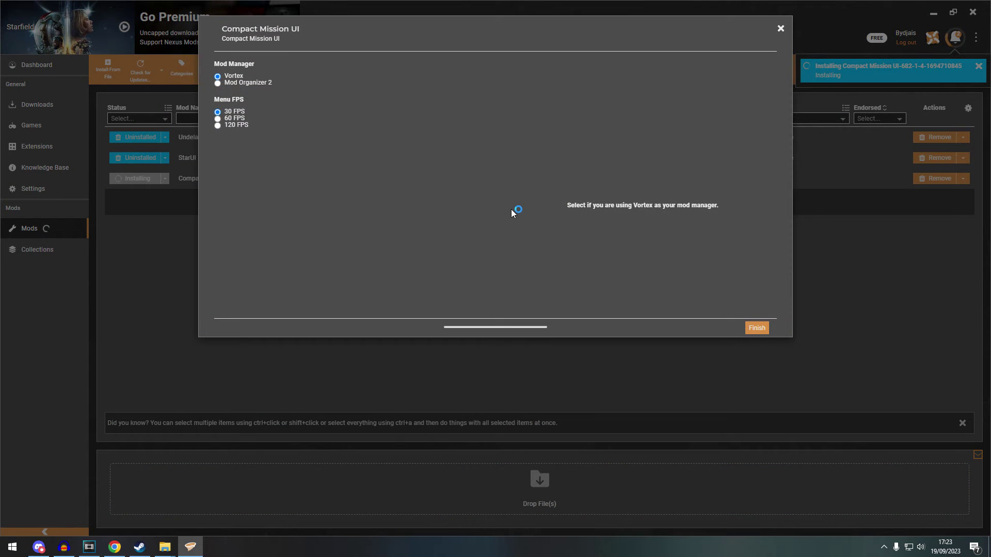
# - Set Compact Mission UI's Menu FPS to 60 FPS, change it to 120 FPS and finish the installer
pyautogui.click(234, 118)
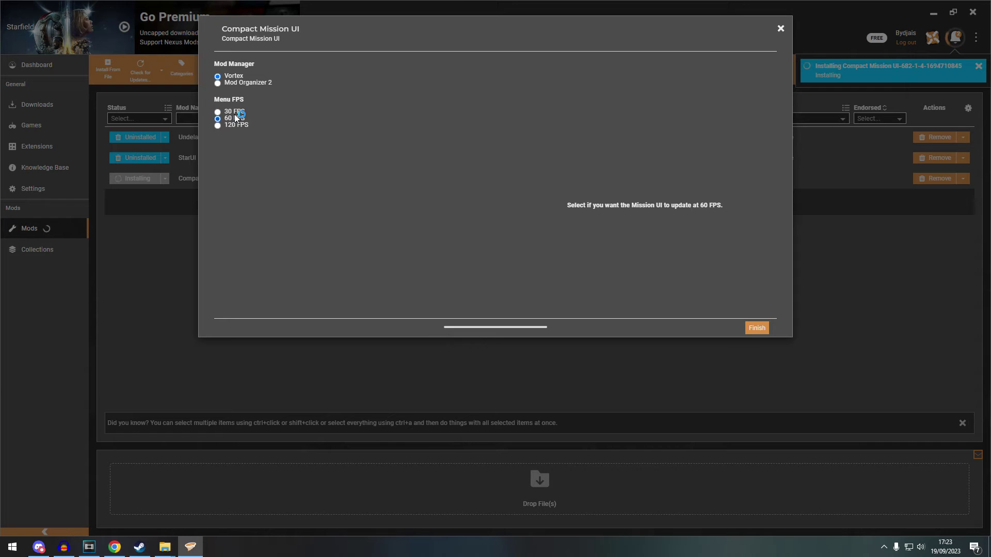
pyautogui.click(756, 328)
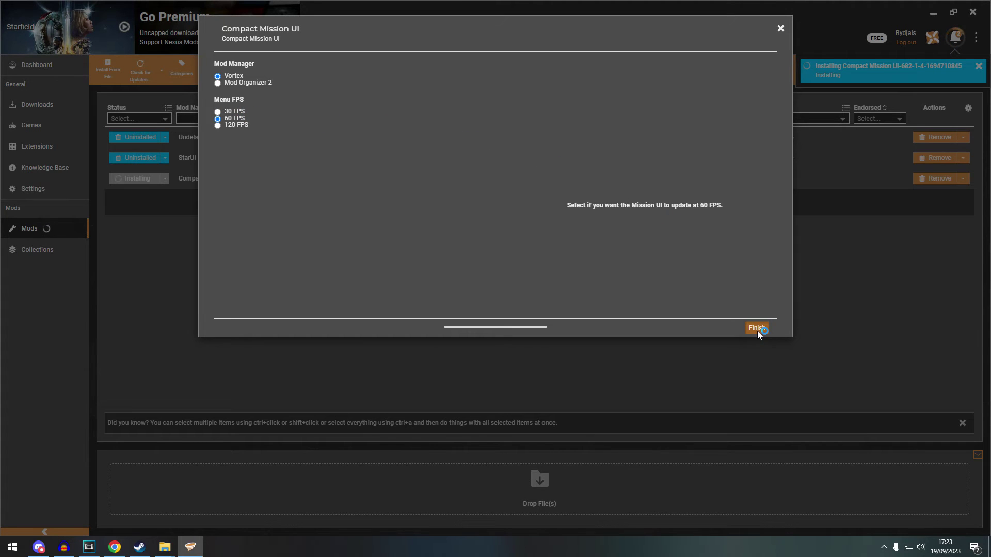
pyautogui.click(235, 124)
pyautogui.click(756, 328)
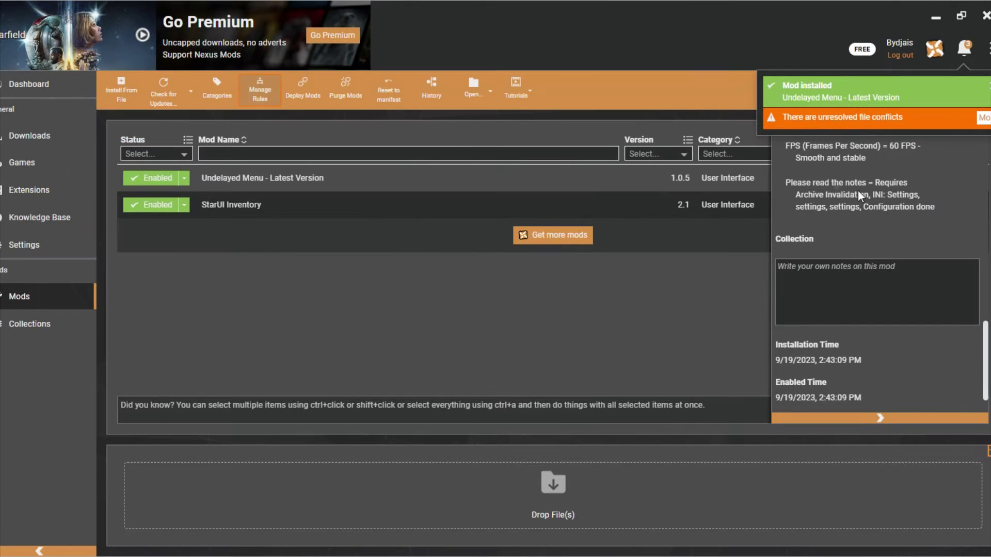
# - Dismiss the mod installation notification, show the unresolved file conflicts and set Undelayed Menu to load before StarUI Inventory
pyautogui.click(985, 86)
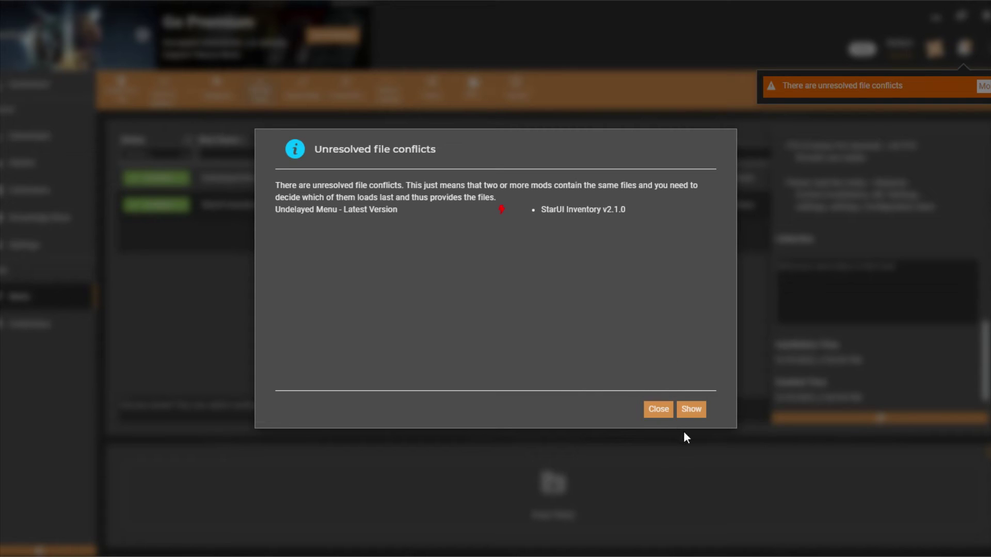
pyautogui.click(689, 410)
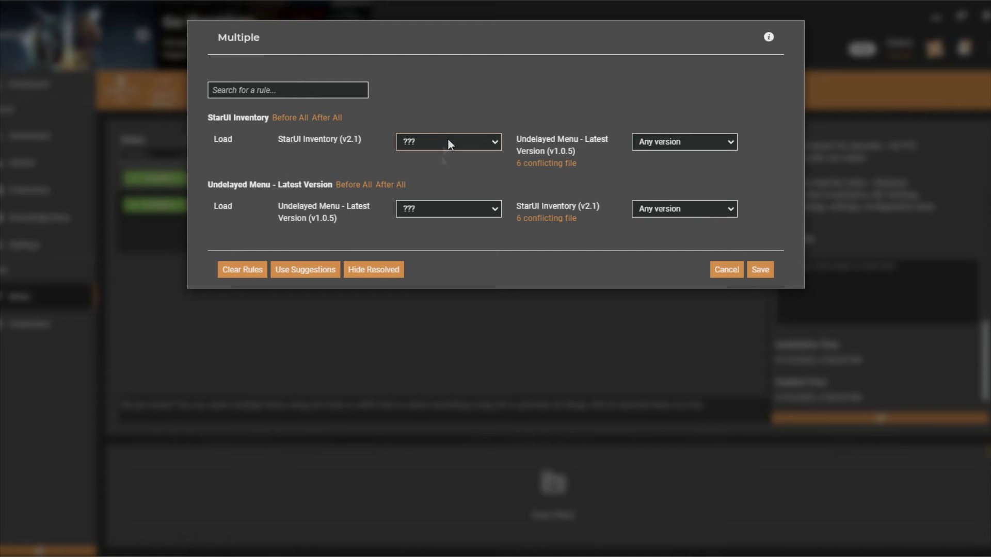
pyautogui.click(426, 211)
pyautogui.click(428, 237)
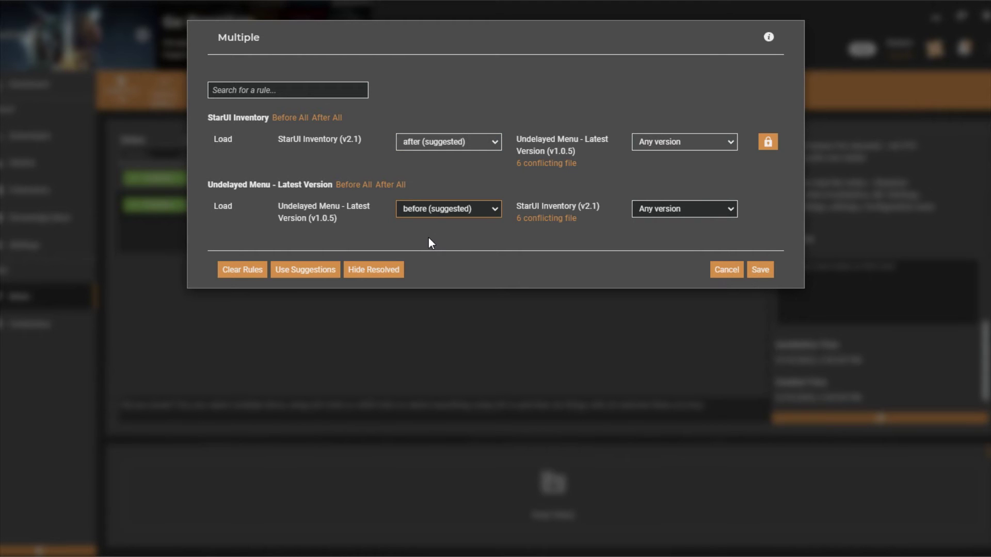
# - Save the file conflict rules and open the Undelayed Menu mod's folder in the file manager
pyautogui.click(759, 270)
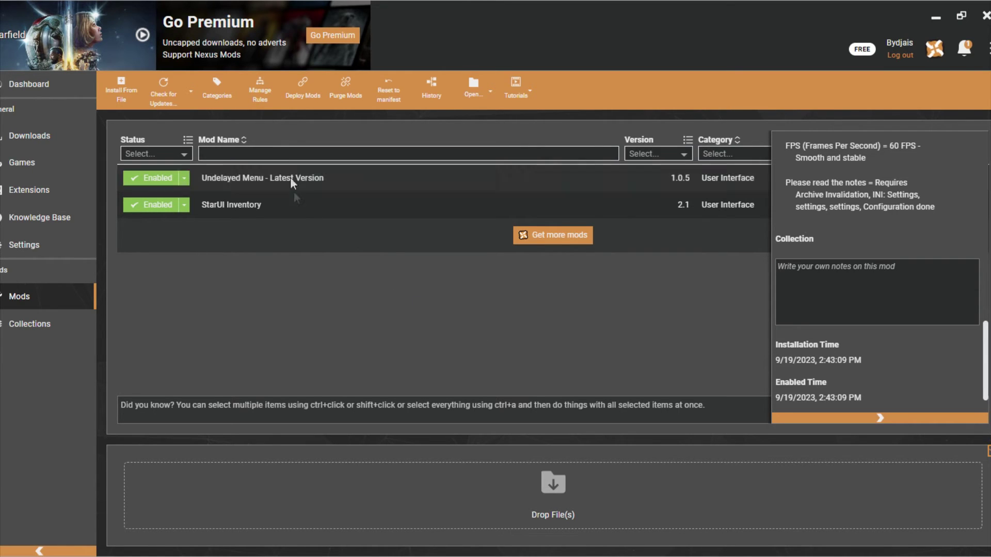
pyautogui.rightClick(310, 181)
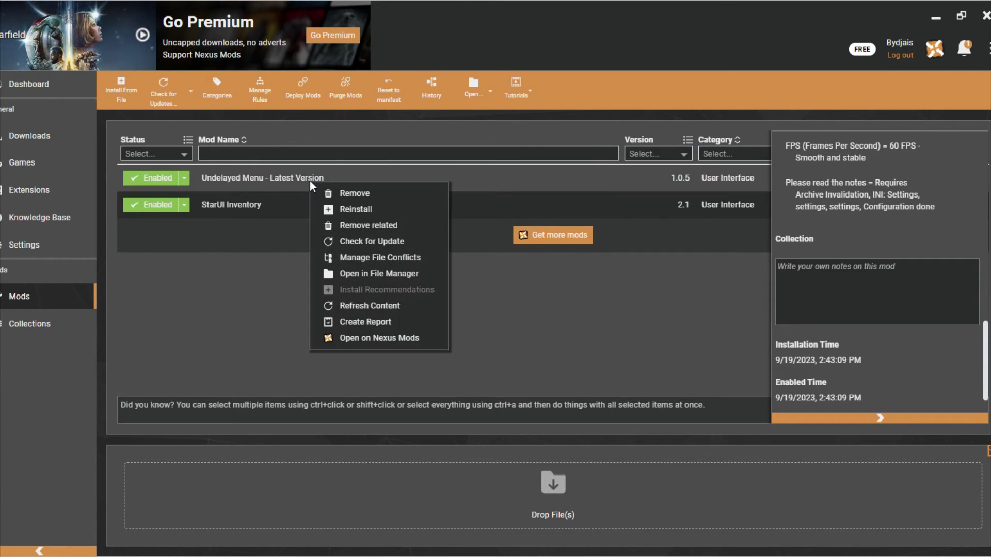
pyautogui.click(405, 274)
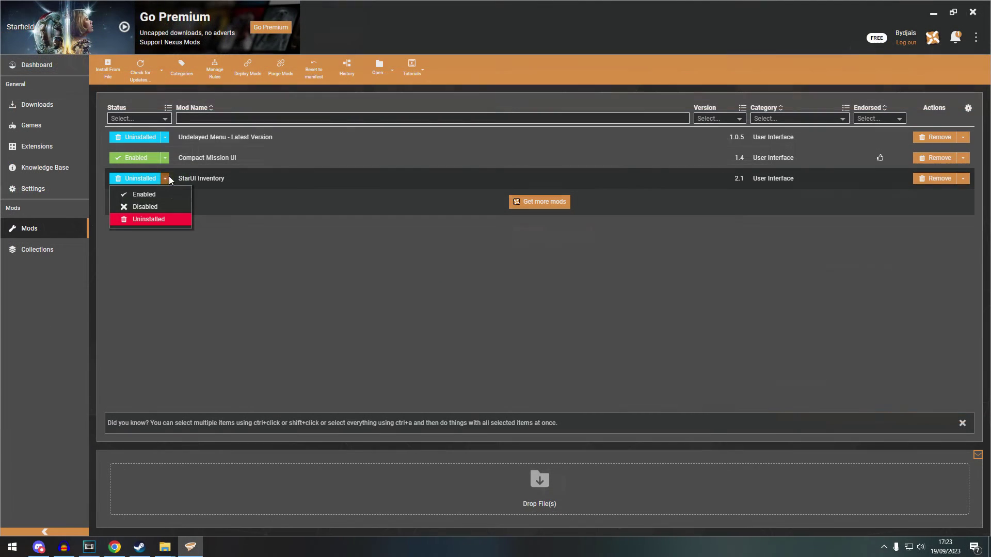
# - Enable the uninstalled StarUI Inventory mod and complete its installer with Vortex and 60 FPS - Smooth and stable selected
pyautogui.click(166, 191)
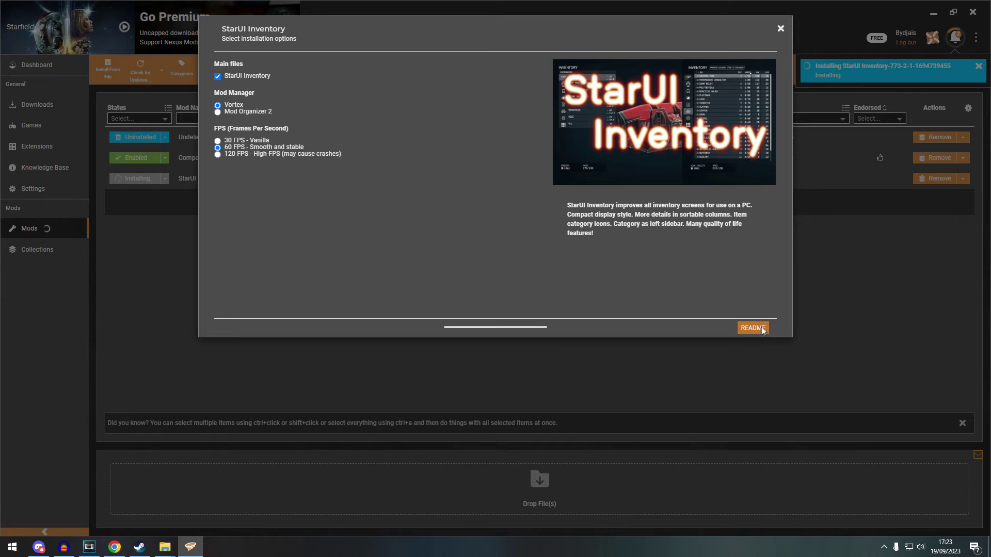
pyautogui.click(753, 327)
pyautogui.click(754, 329)
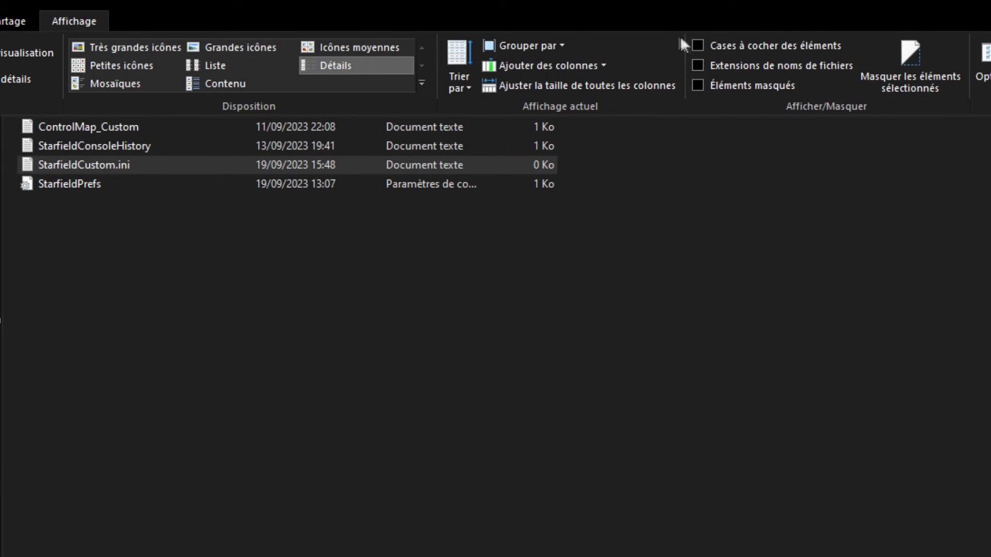
# - Show file name extensions in the Starfield documents folder and rename StarfieldCustom.ini.txt to StarfieldCustom.ini, accepting the extension change
pyautogui.click(697, 66)
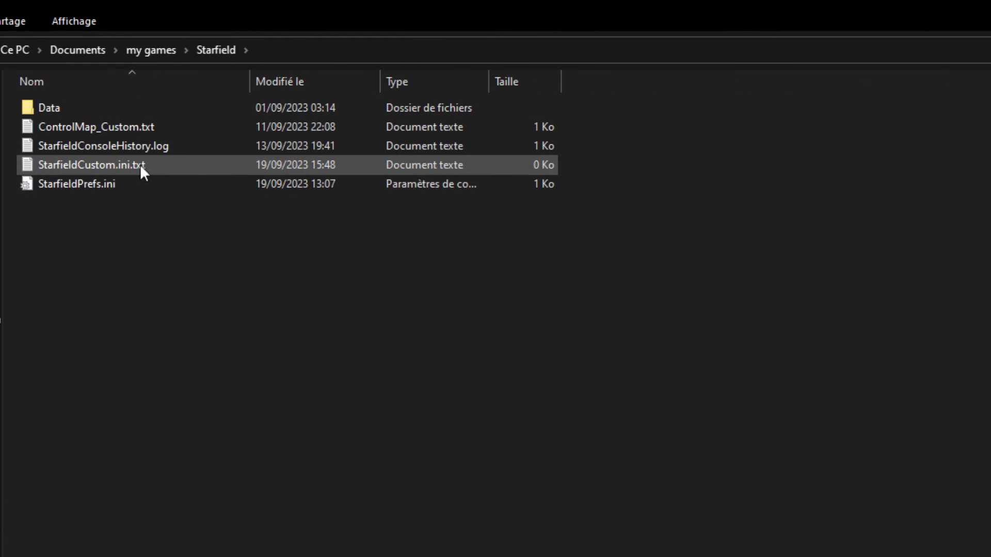
pyautogui.rightClick(161, 165)
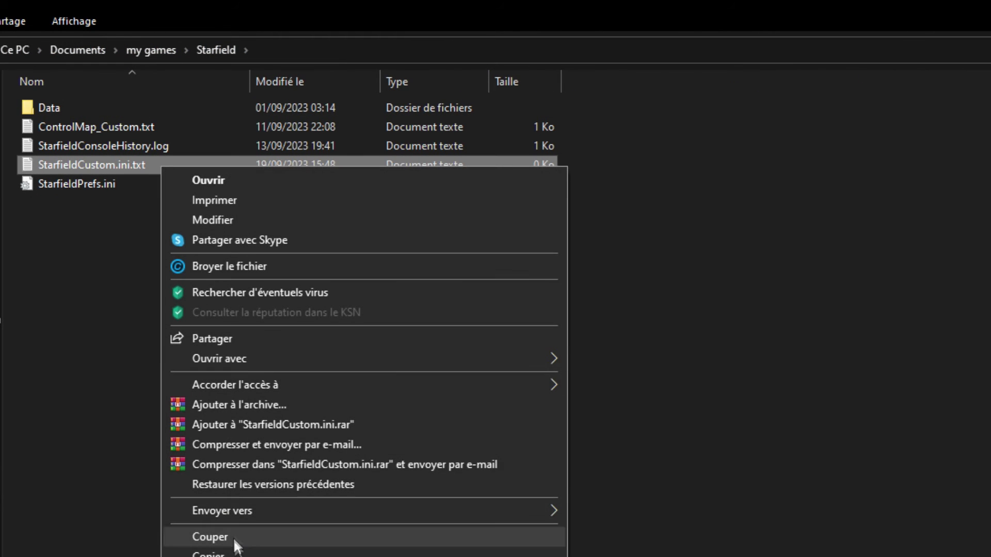
pyautogui.press('F2')
pyautogui.press('Right')
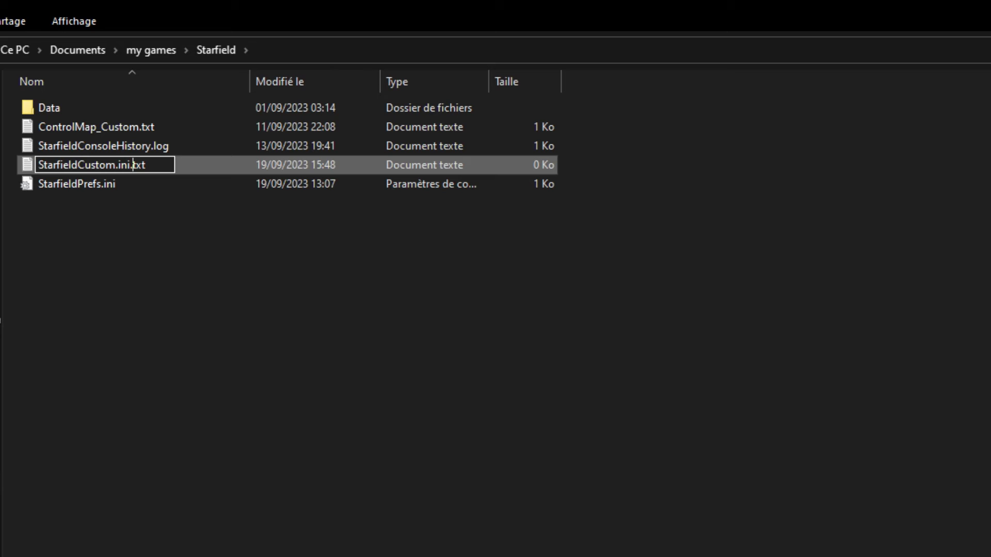
pyautogui.press('BackSpace')
pyautogui.press('BackSpace')
pyautogui.press('BackSpace')
pyautogui.press('Return')
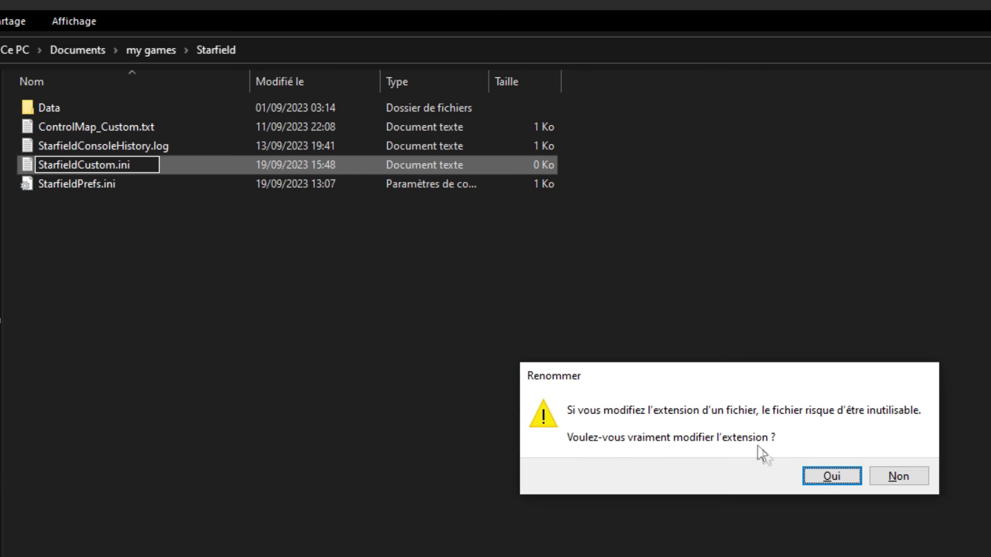
pyautogui.click(827, 479)
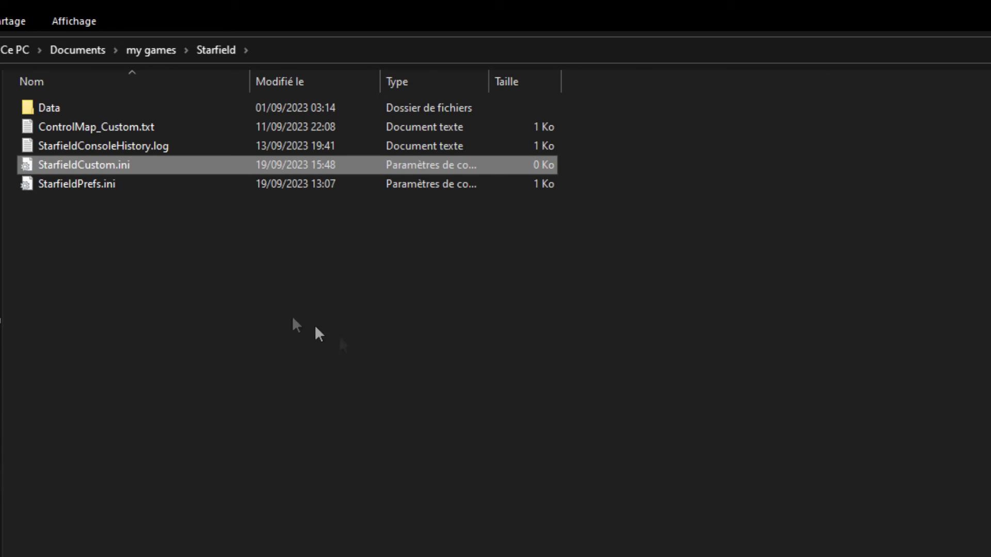
# - Widen the folder listing's Type column and check the full file type of StarfieldCustom.ini
pyautogui.click(384, 225)
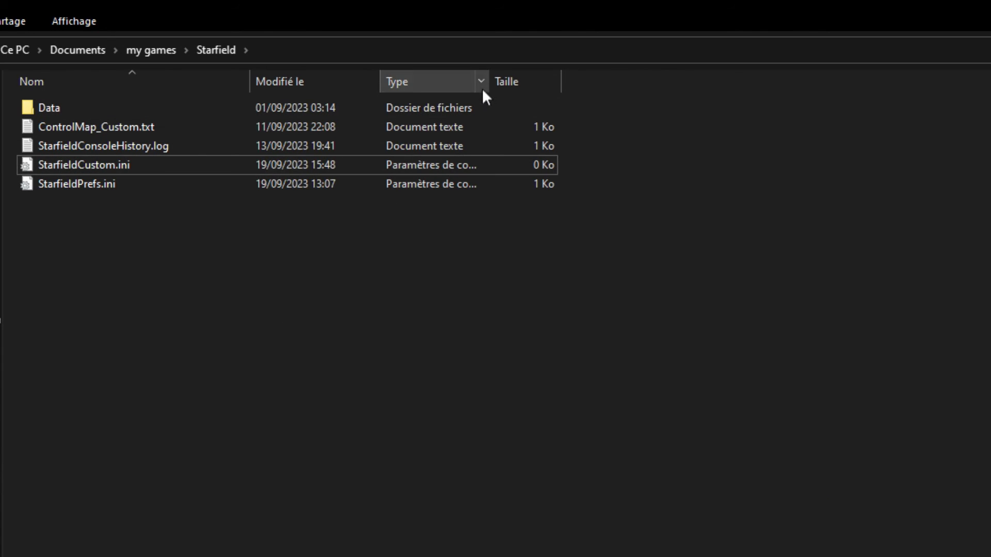
pyautogui.moveTo(489, 82); pyautogui.dragTo(611, 83)
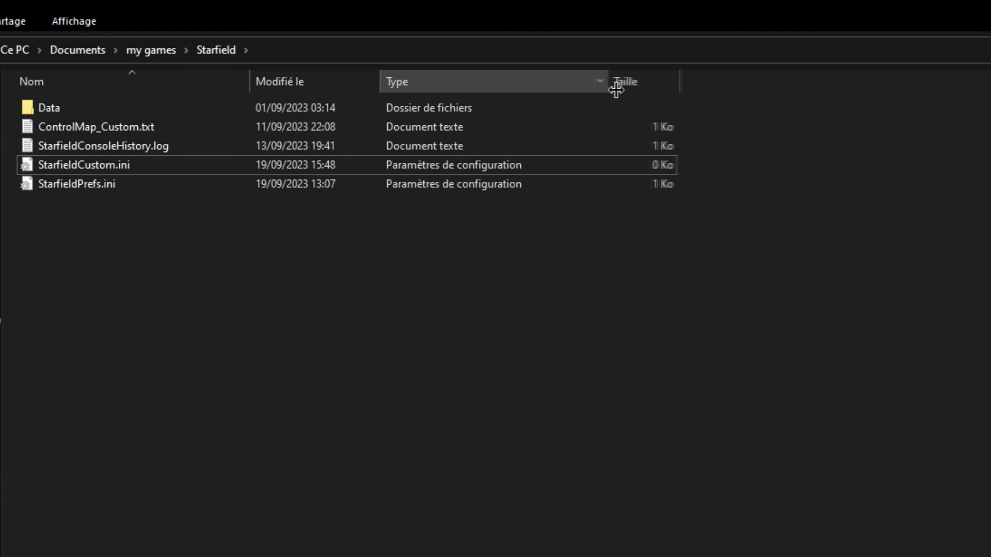
pyautogui.click(459, 166)
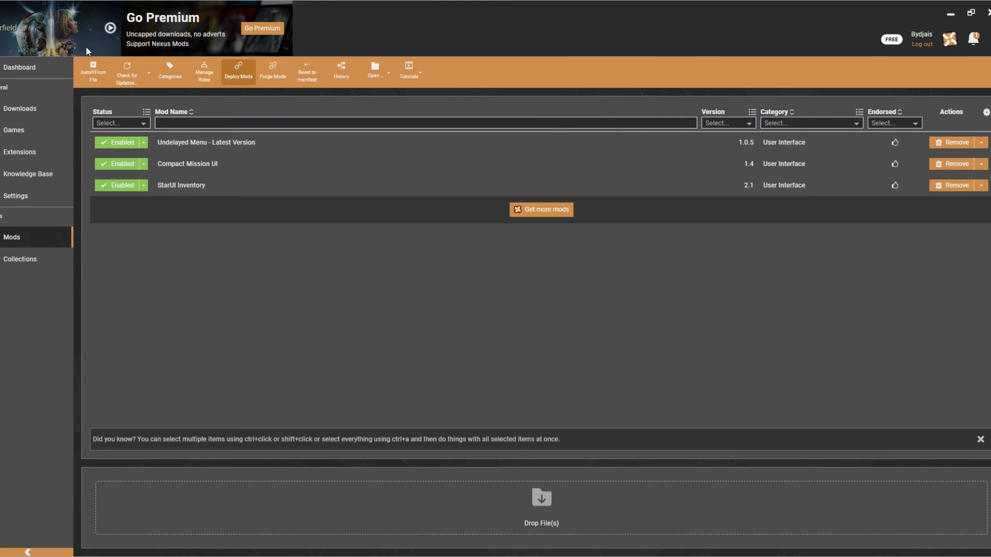
# - Launch Starfield from Vortex and try opening and closing the in-game inventory, leaving the inventory open
pyautogui.click(110, 29)
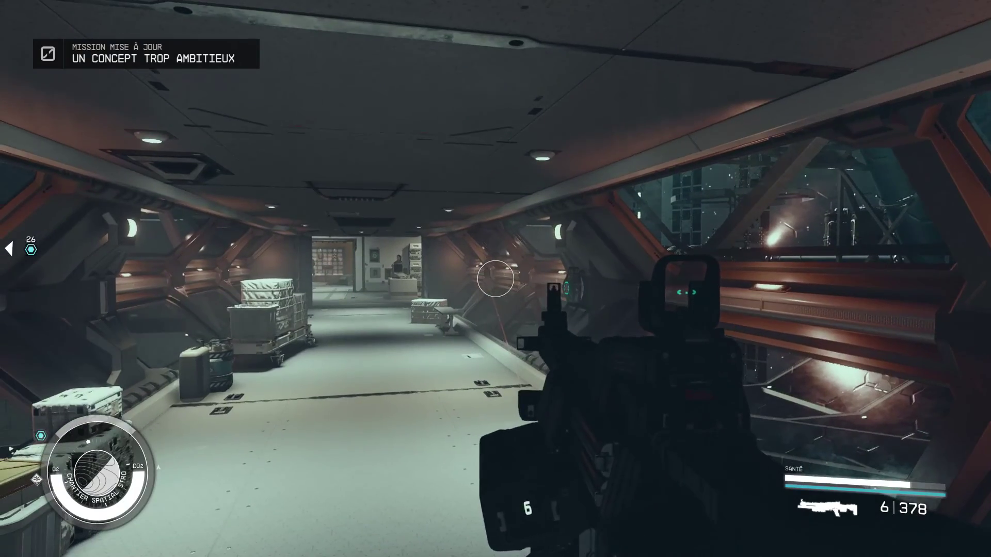
pyautogui.press('i')
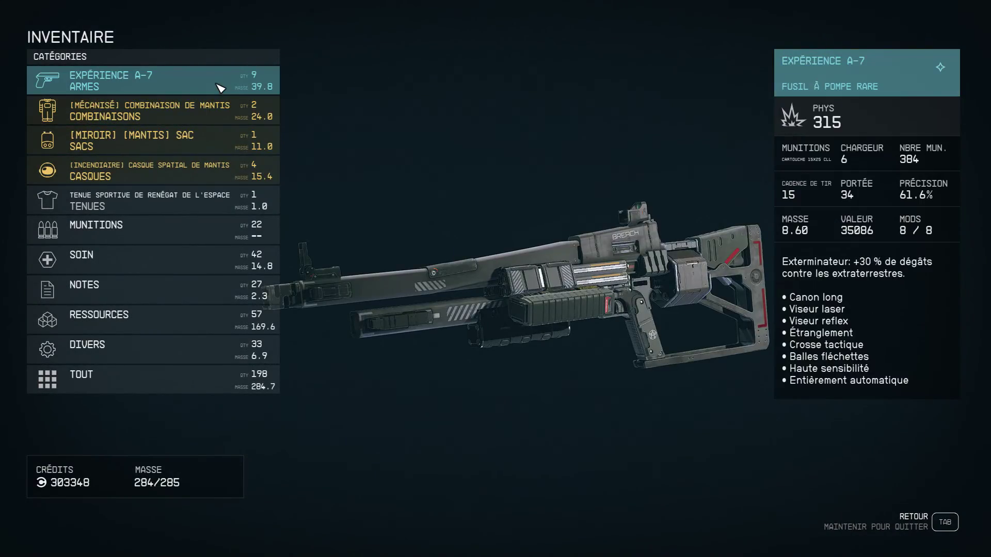
pyautogui.press('Tab')
pyautogui.press('Tab')
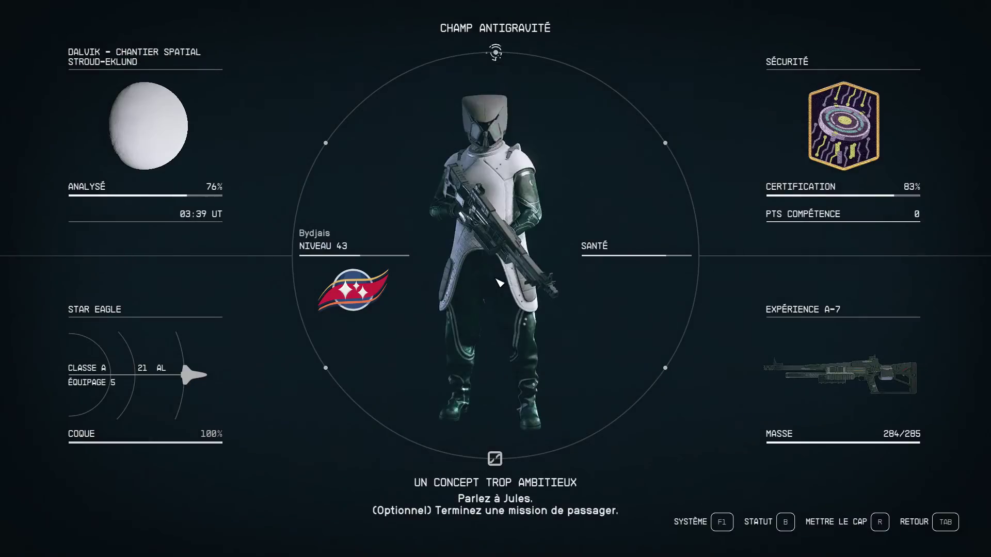
pyautogui.press('Tab')
pyautogui.press('i')
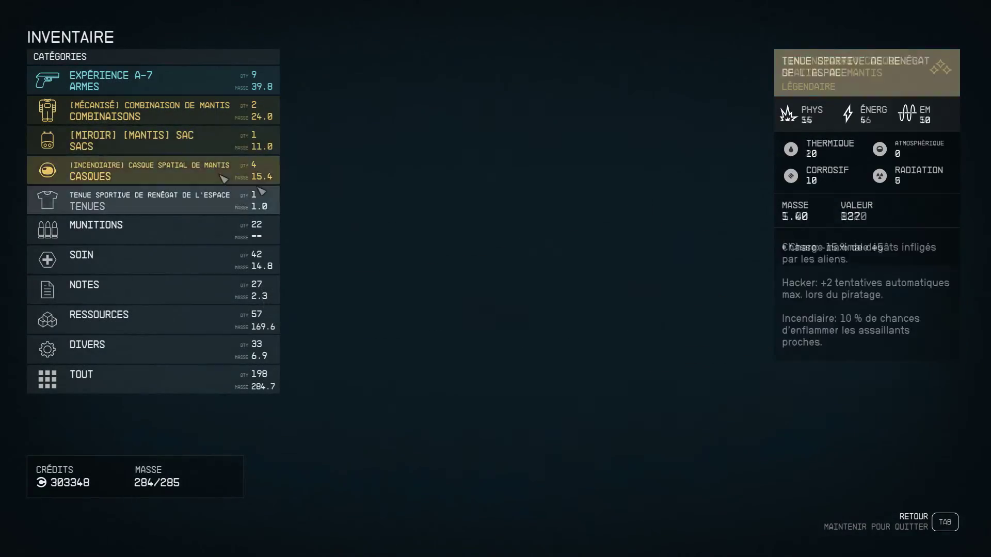
# - Look through the Notes category and the full item list in the StarUI inventory
pyautogui.click(137, 285)
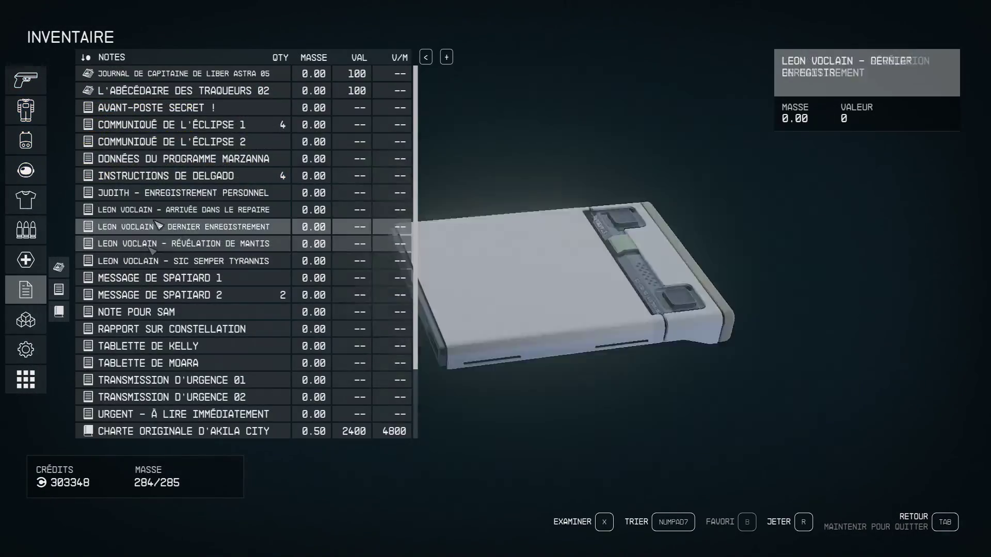
pyautogui.scroll(-5, 150, 158)
pyautogui.click(41, 209)
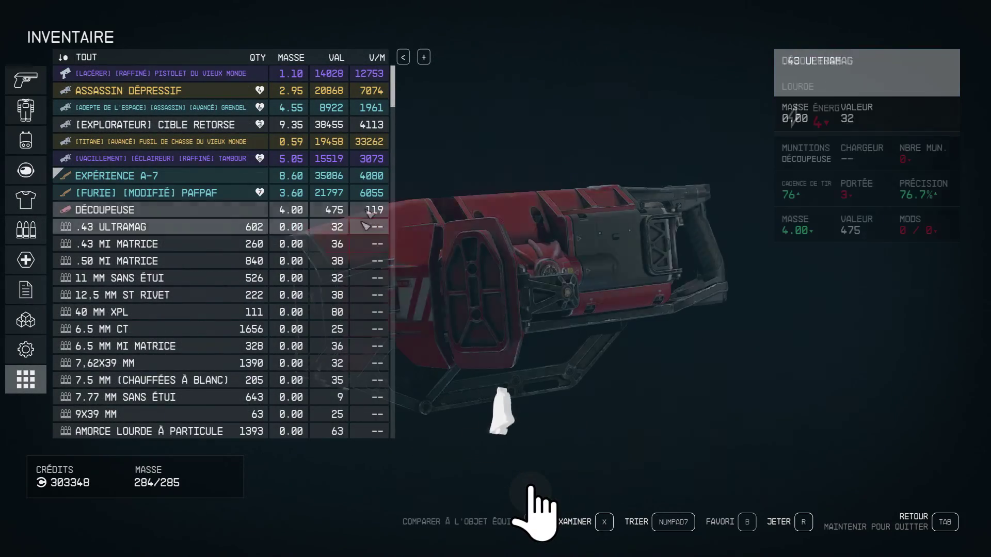
pyautogui.scroll(-12, 365, 226)
pyautogui.scroll(1, 295, 164)
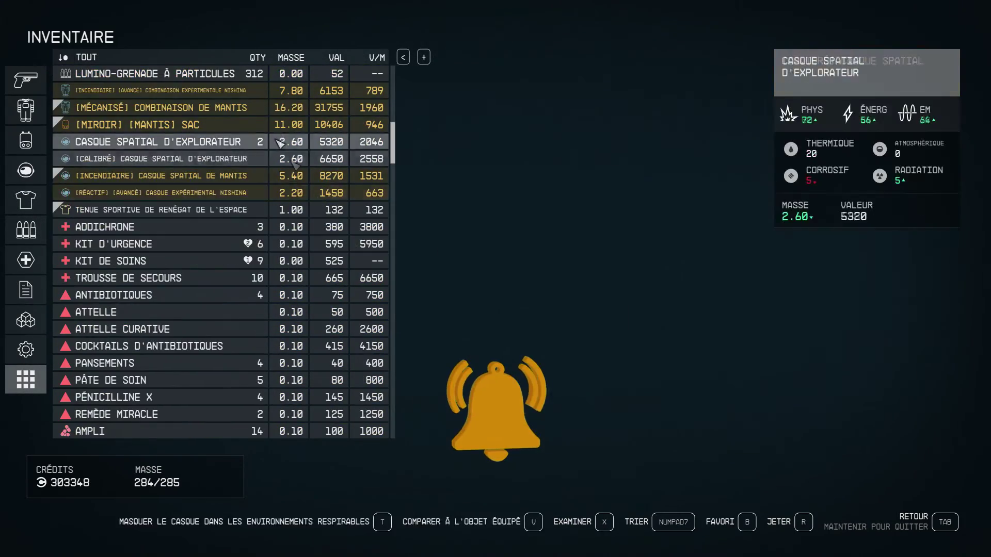
pyautogui.scroll(-10, 304, 289)
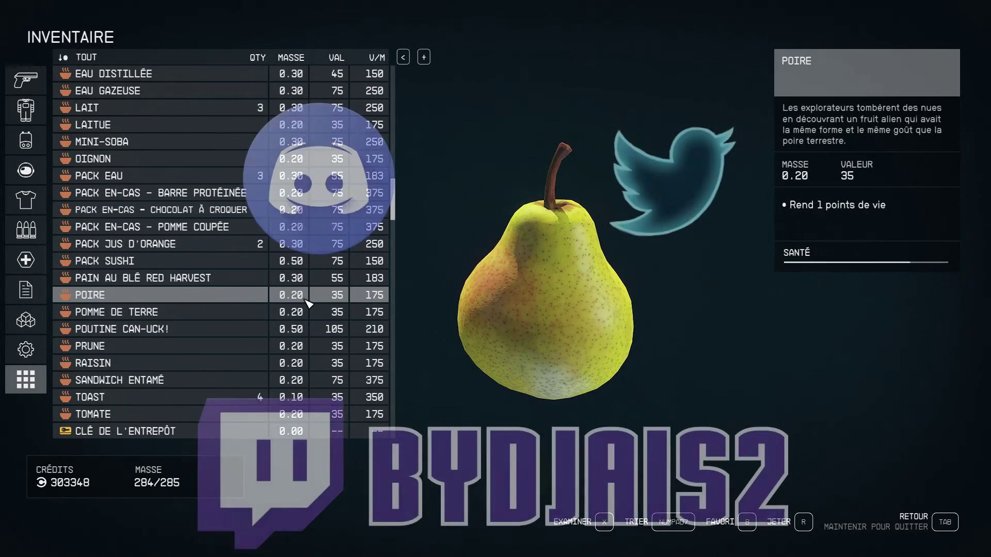
pyautogui.scroll(-1, 308, 303)
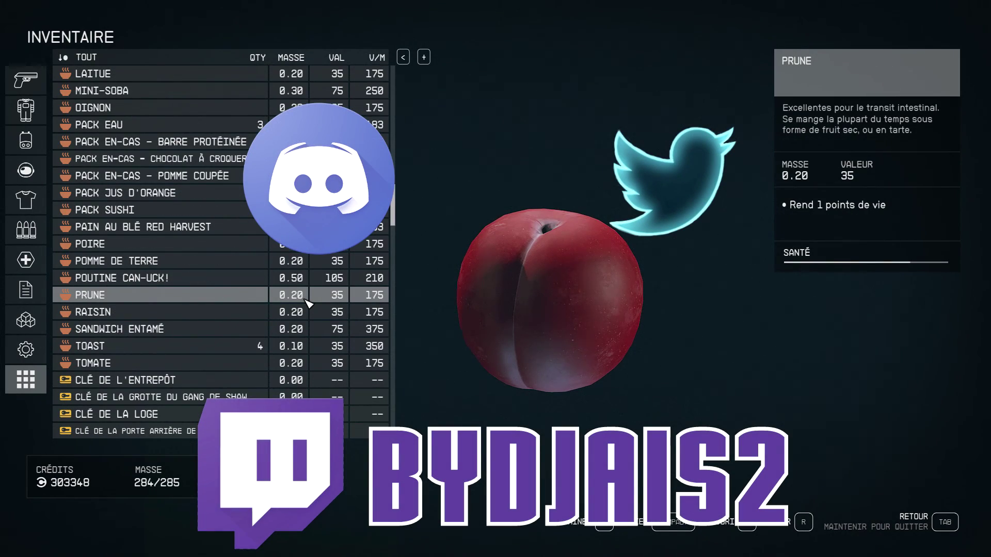
# - Leave the inventory and look through the full mission list in the Missions menu
pyautogui.press('Tab')
pyautogui.press('Tab')
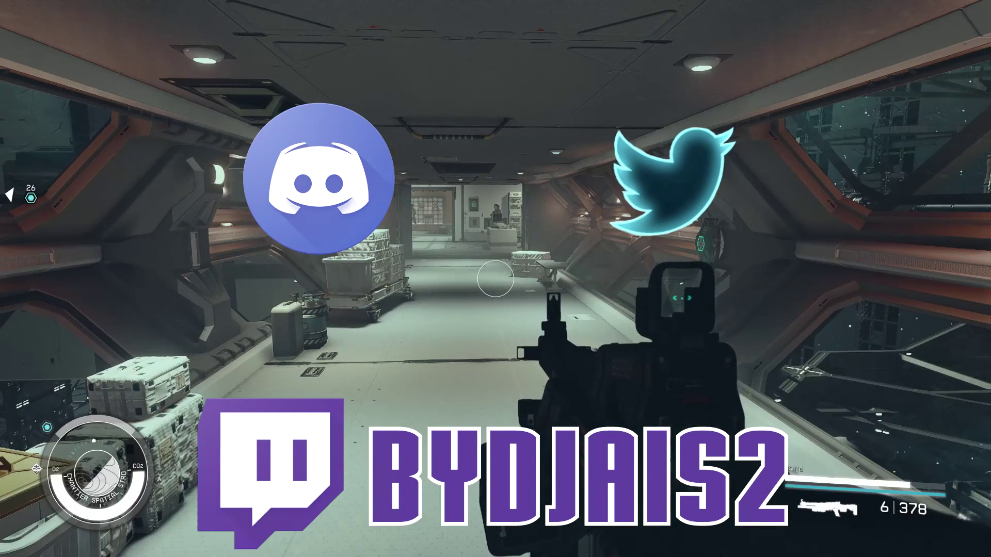
pyautogui.press('l')
pyautogui.scroll(-4, 713, 311)
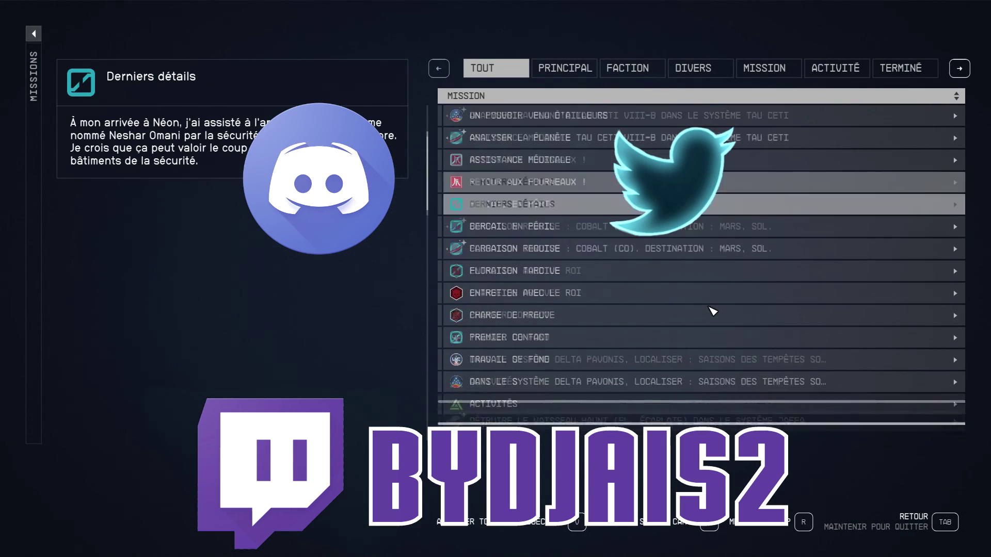
pyautogui.scroll(-10, 713, 311)
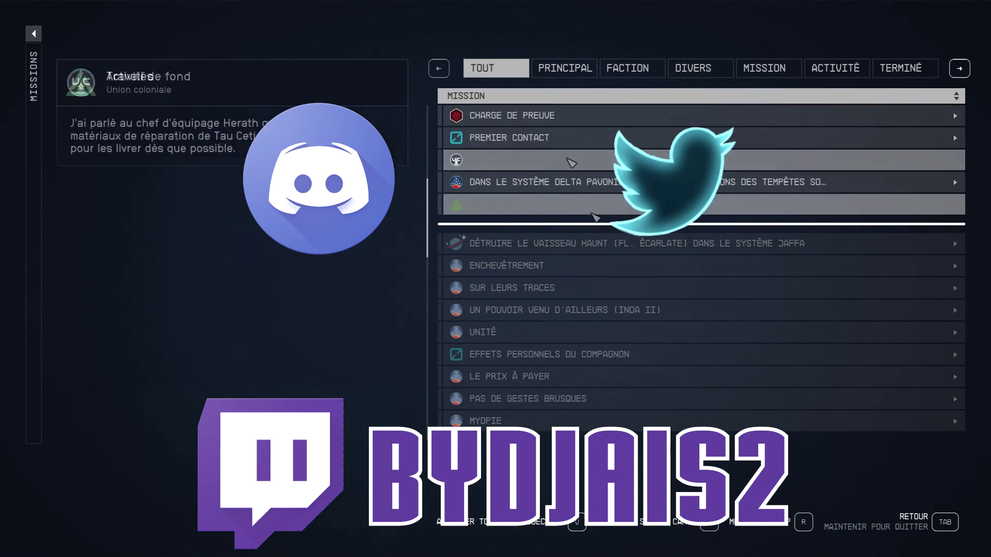
pyautogui.scroll(11, 570, 163)
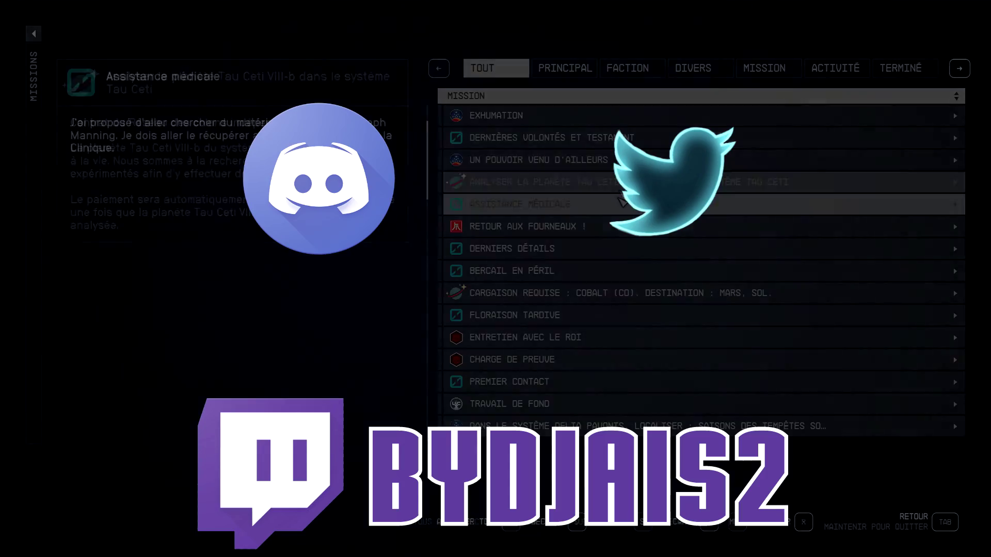